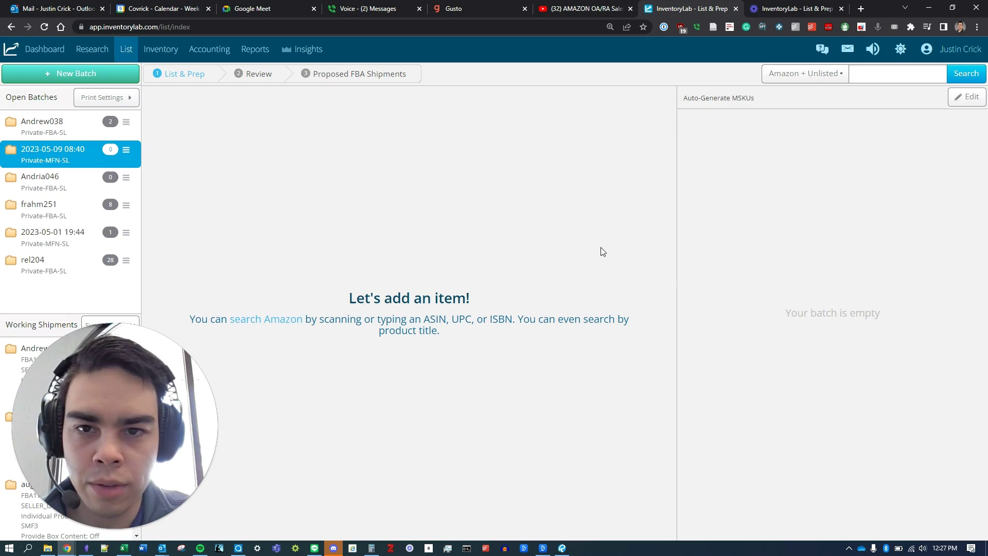
# Step: Start a new batch and name it crick020
pyautogui.click(124, 81)
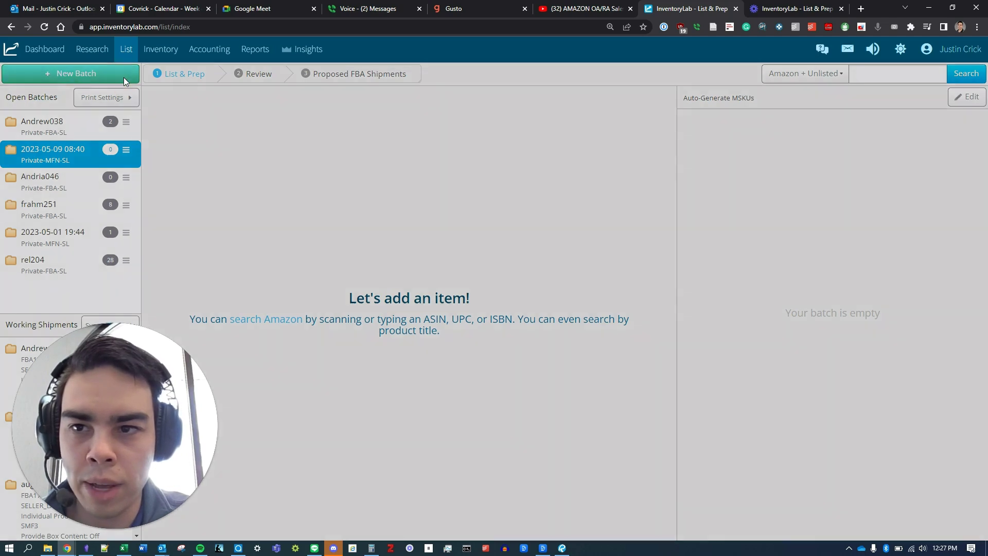
pyautogui.click(494, 133)
pyautogui.moveTo(454, 127); pyautogui.dragTo(398, 133)
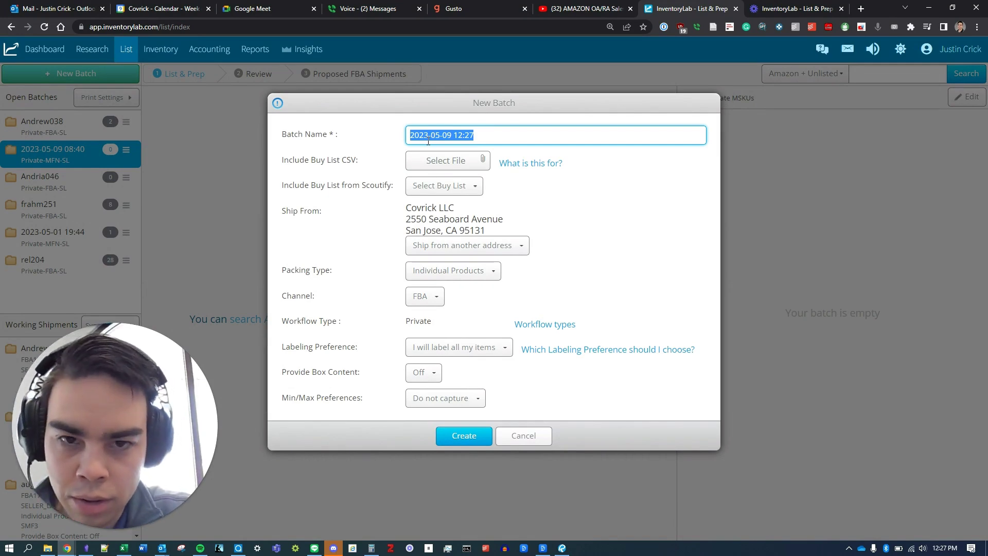
pyautogui.write('cr')
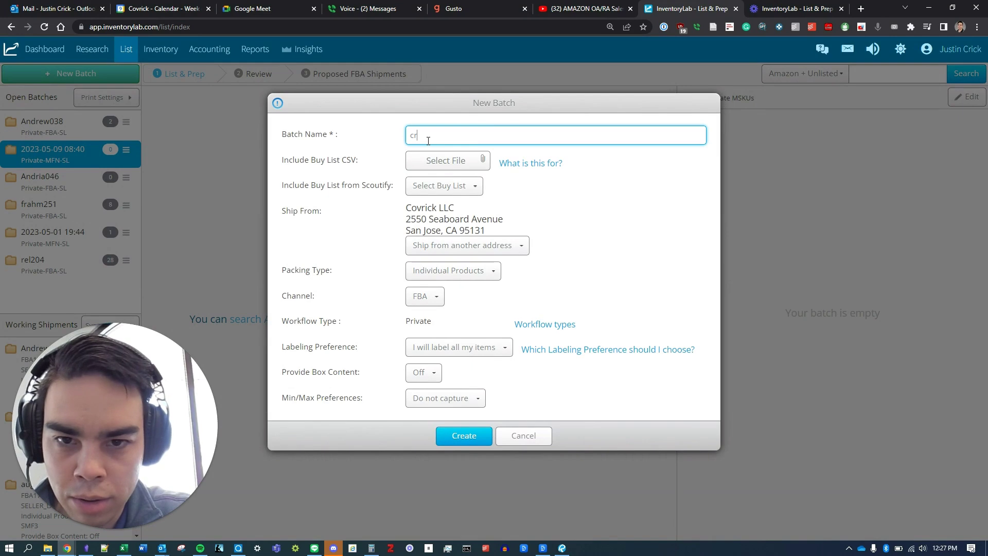
pyautogui.write('ick020')
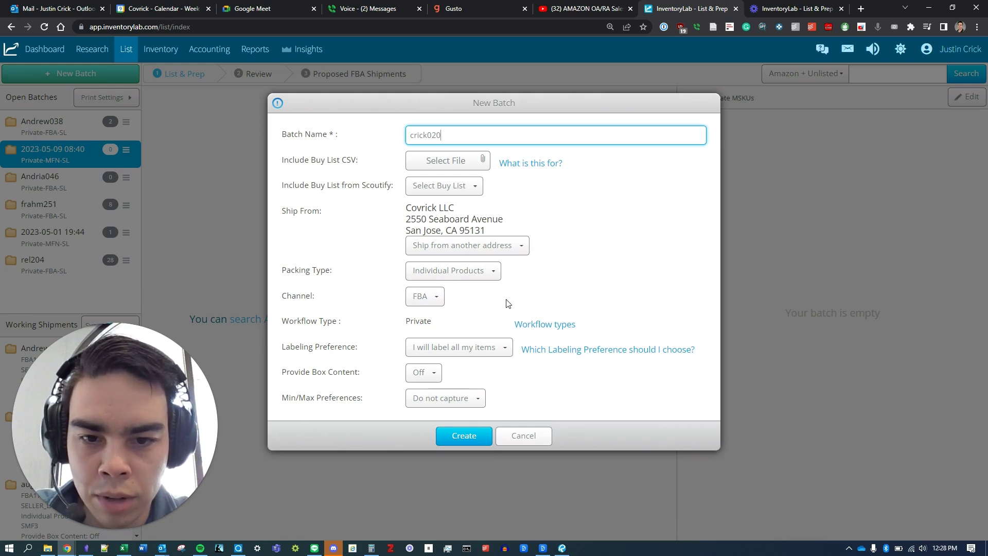
# Step: Keep the FBA channel and the "I will label all my items" labeling preference, and create the batch
pyautogui.click(438, 297)
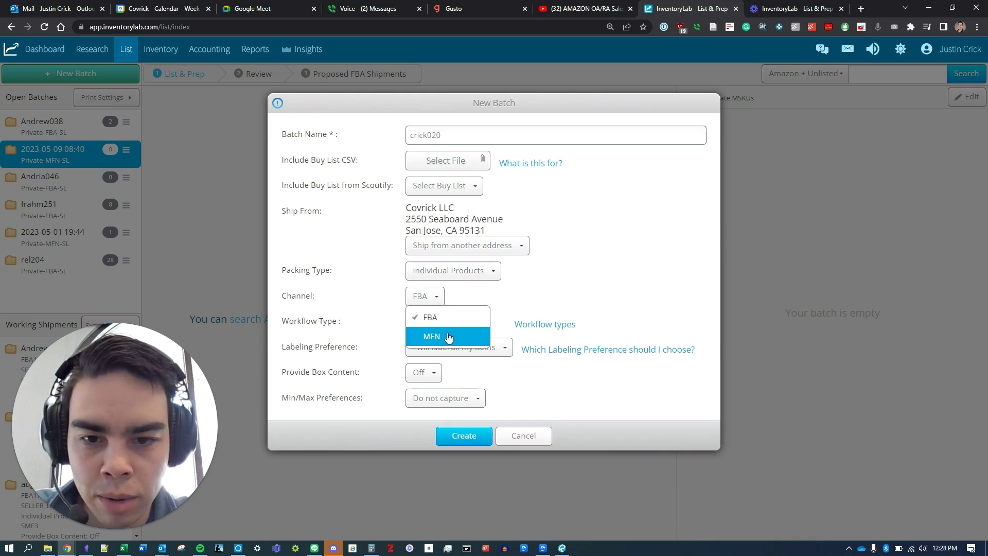
pyautogui.click(442, 318)
pyautogui.click(495, 347)
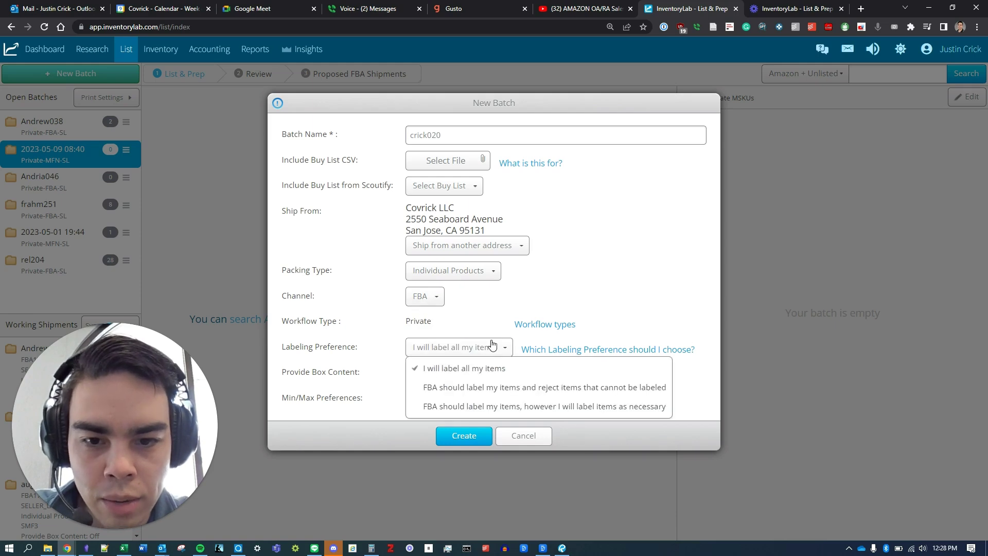
pyautogui.click(518, 369)
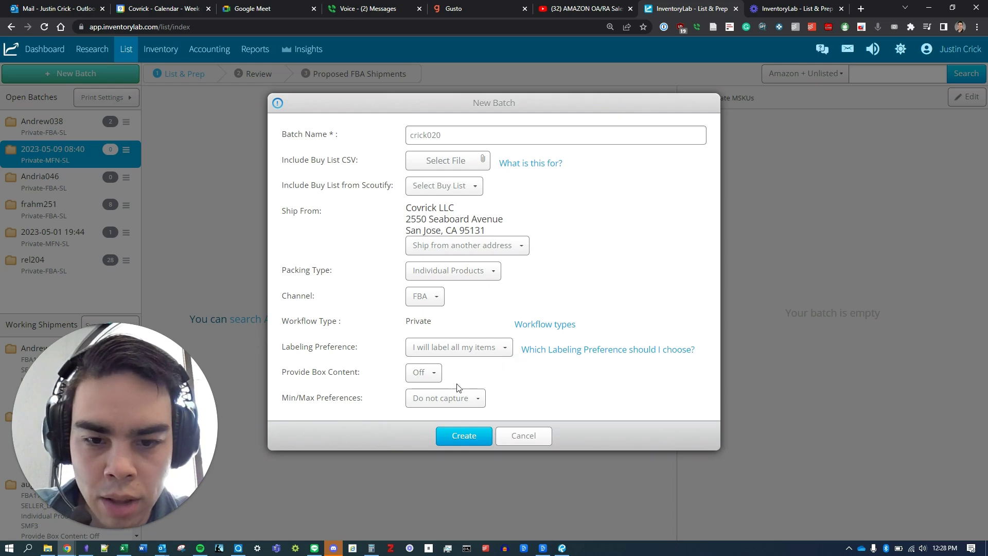
pyautogui.click(472, 437)
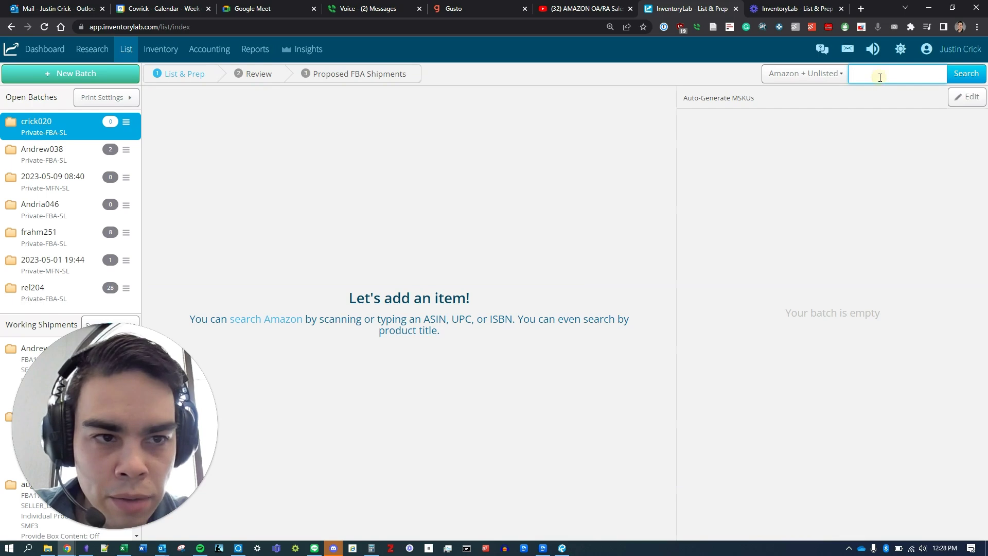
pyautogui.click(878, 73)
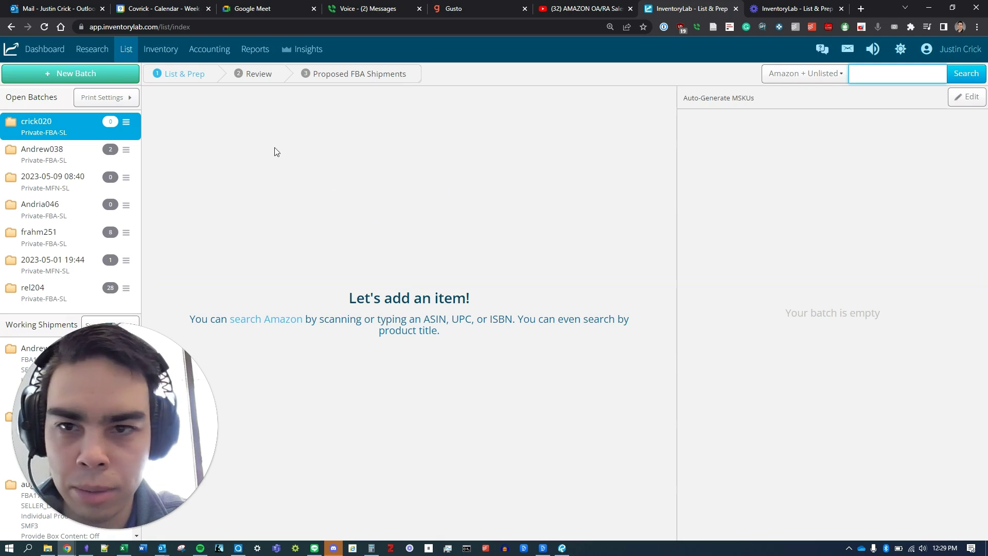
# Step: Open the print settings and check the current printer and the available label sizes
pyautogui.click(112, 98)
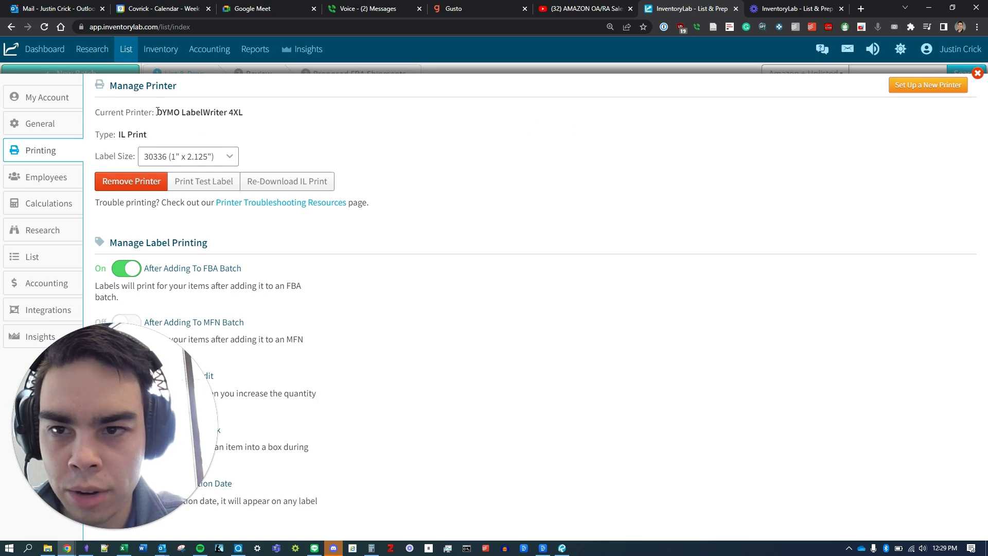
pyautogui.moveTo(157, 112); pyautogui.dragTo(248, 114)
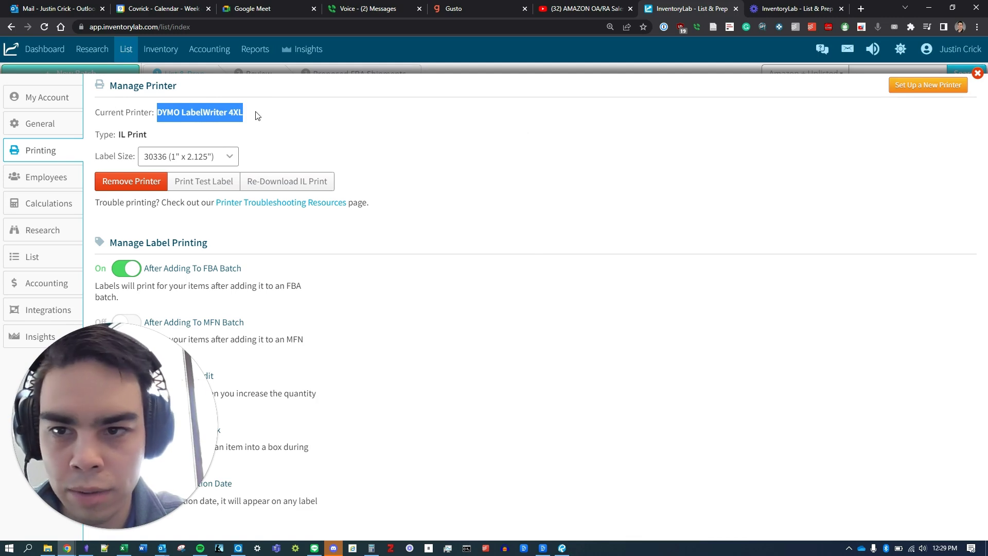
pyautogui.click(256, 112)
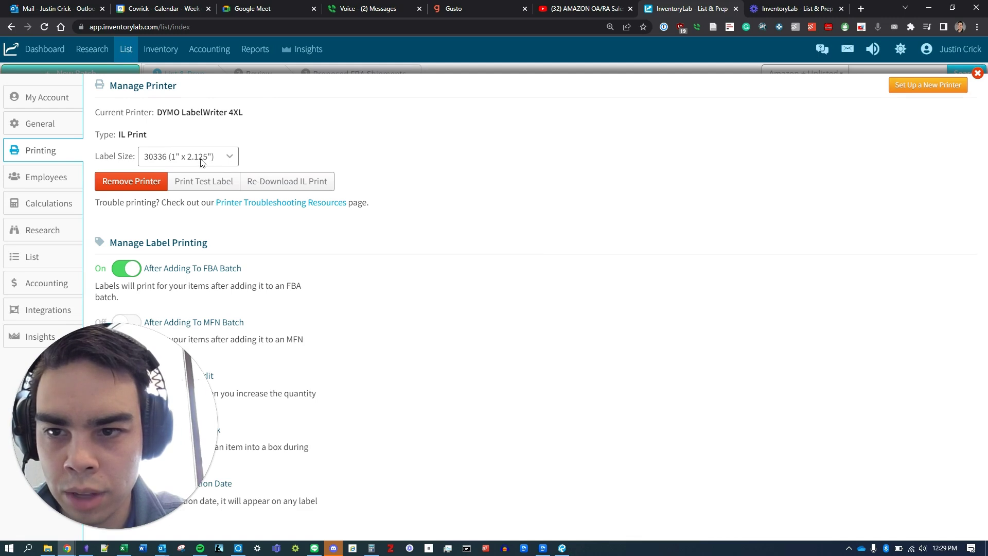
pyautogui.click(224, 162)
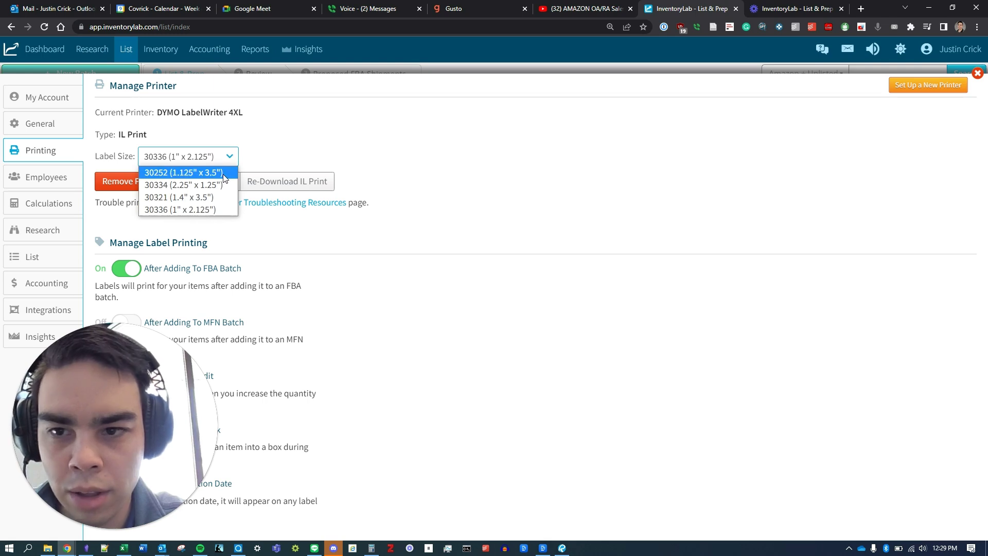
pyautogui.click(488, 158)
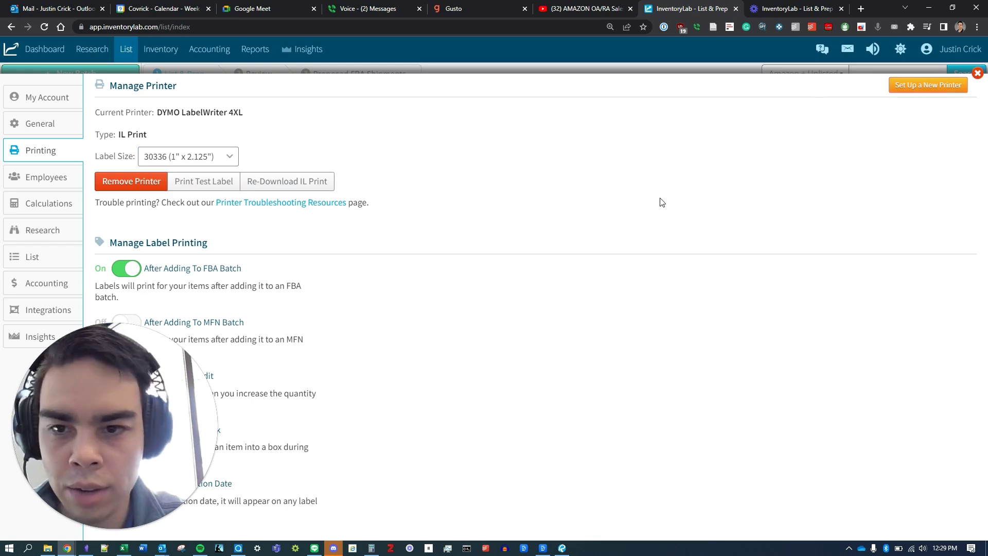
# Step: View the setup options for a new printer, cancel them and close the print settings
pyautogui.click(919, 87)
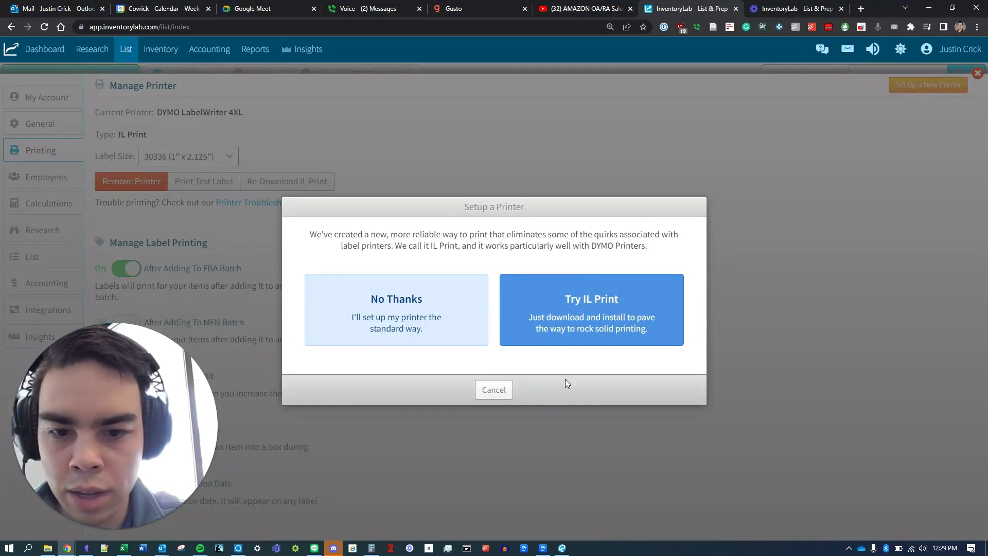
pyautogui.click(501, 391)
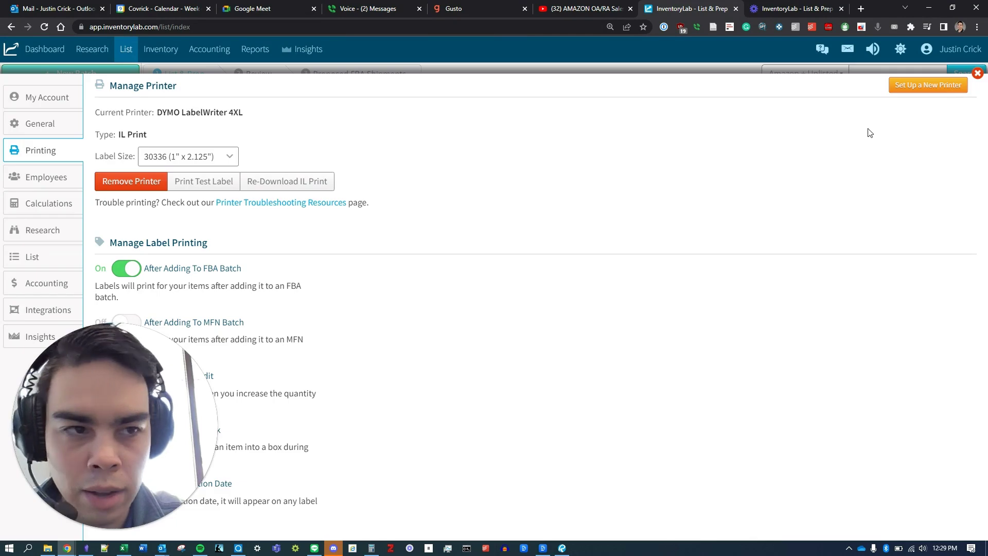
pyautogui.click(977, 73)
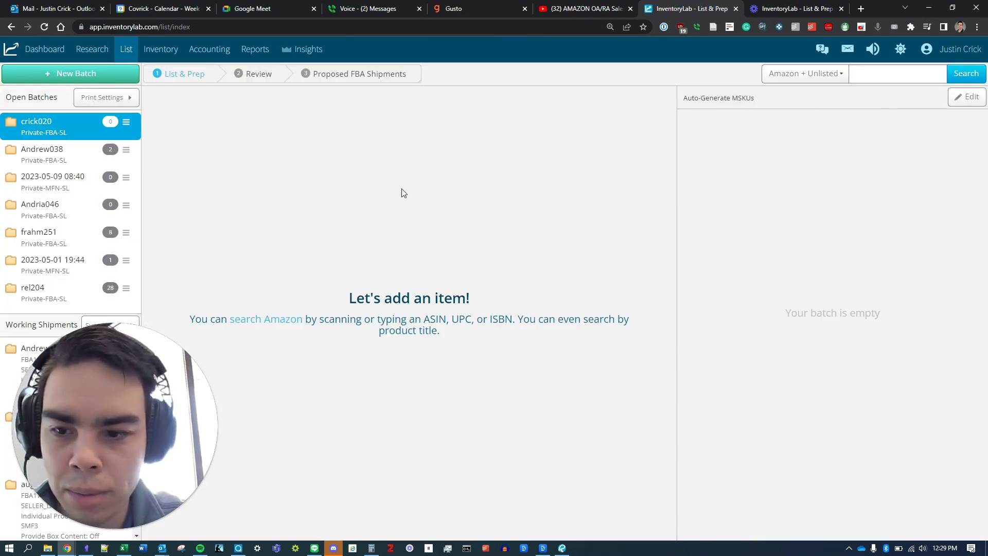
# Step: Search the Amazon and unlisted products for "office depot red pens"
pyautogui.click(871, 77)
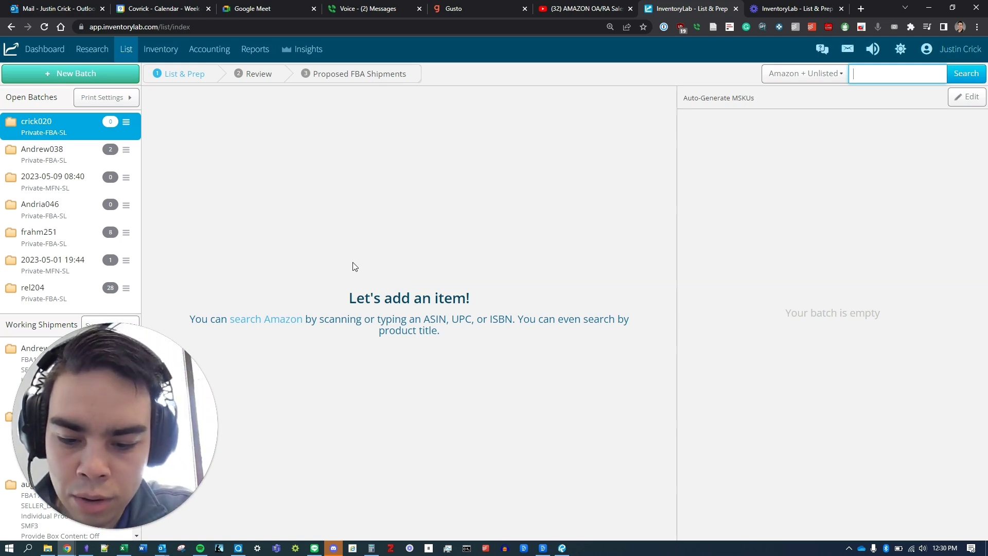
pyautogui.write('offical')
pyautogui.press('BackSpace')
pyautogui.press('BackSpace')
pyautogui.press('BackSpace')
pyautogui.press('BackSpace')
pyautogui.write('ice depot')
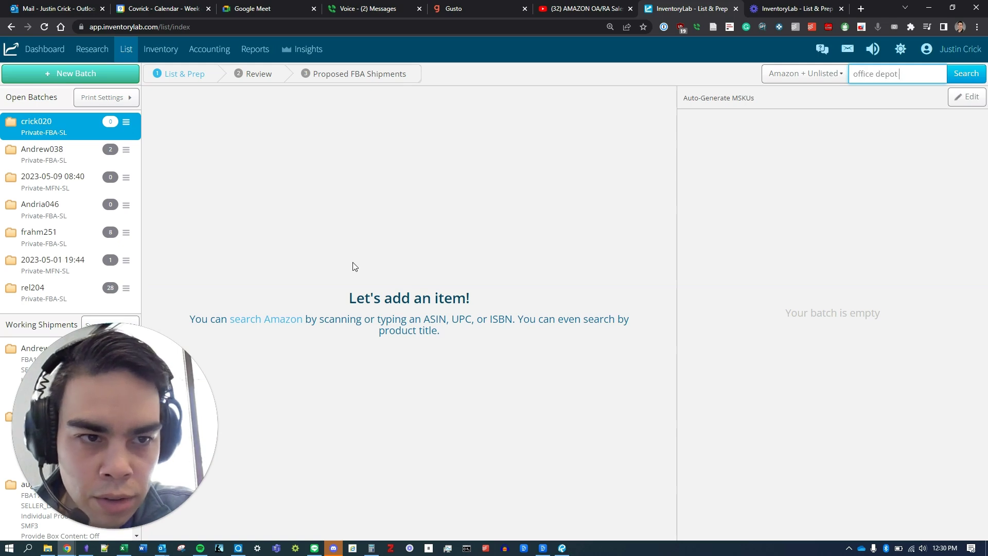
pyautogui.write(' red pens')
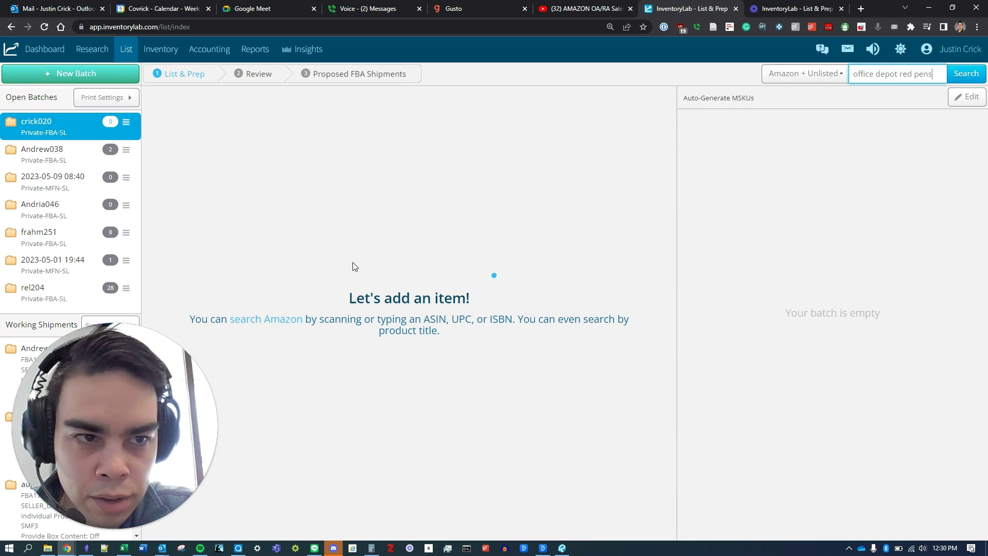
pyautogui.press('Return')
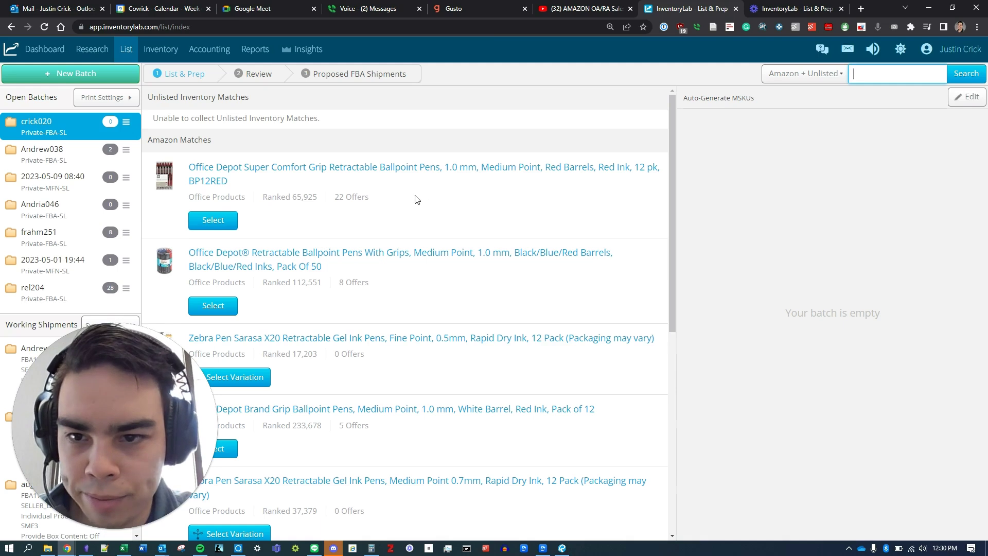
# Step: Select the Office Depot Brand Grip Ballpoint Pens, white barrel, red ink, pack of 12, and replenish its existing in-stock MSKU
pyautogui.scroll(-4, 479, 198)
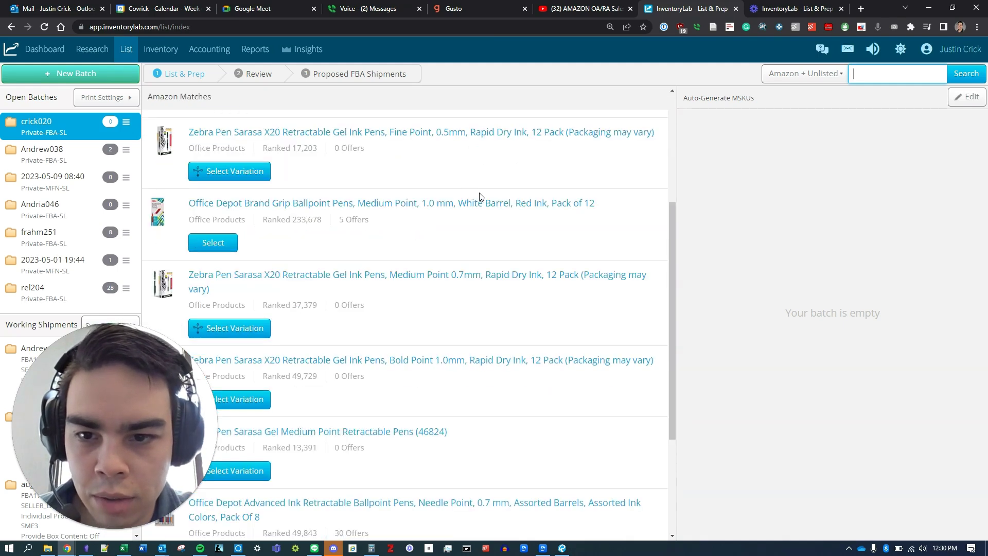
pyautogui.scroll(-2, 428, 225)
pyautogui.scroll(2, 438, 223)
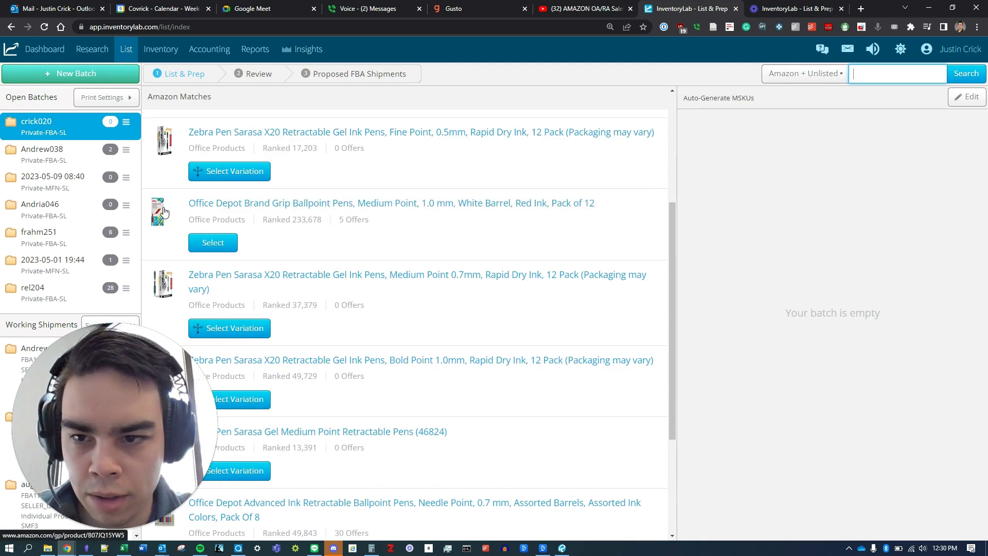
pyautogui.moveTo(167, 213)
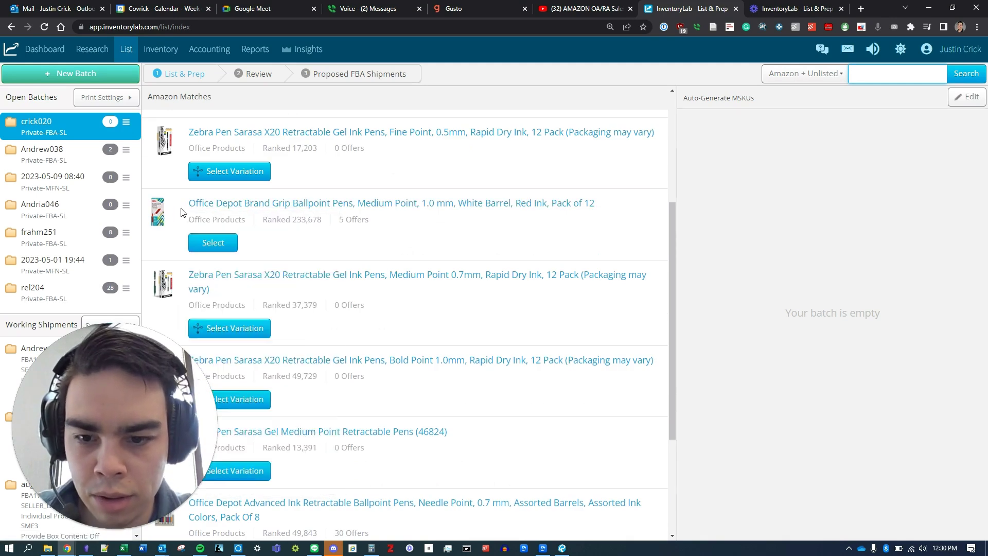
pyautogui.click(212, 243)
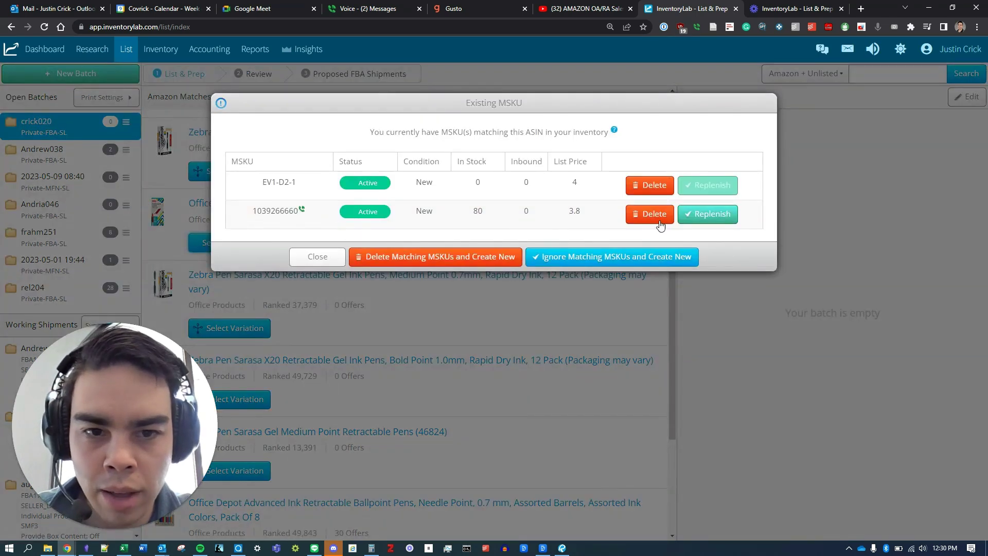
pyautogui.click(715, 219)
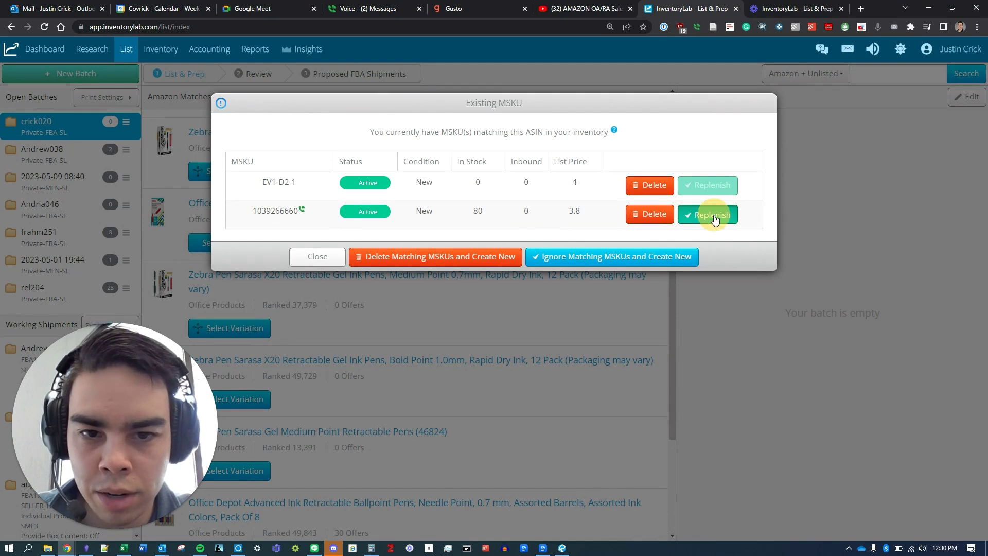
# Step: Set the pens' list price to the 3.80 FBA offer and the total quantity to 5
pyautogui.click(954, 140)
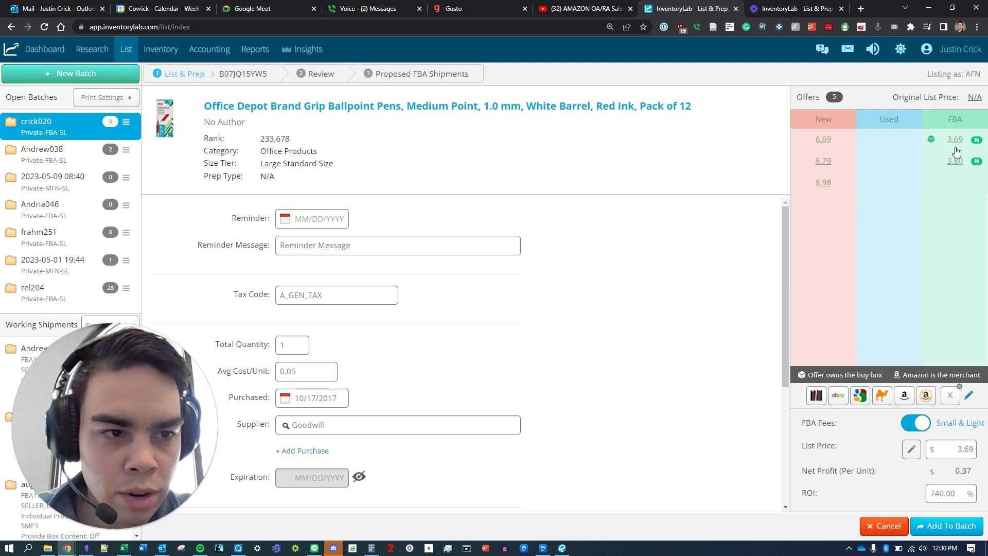
pyautogui.click(955, 160)
pyautogui.click(955, 144)
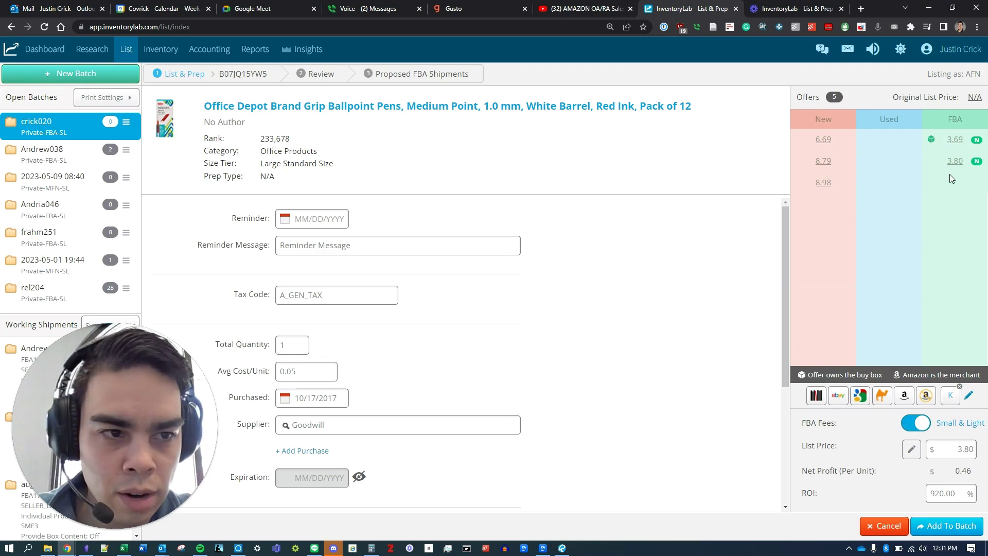
pyautogui.click(956, 143)
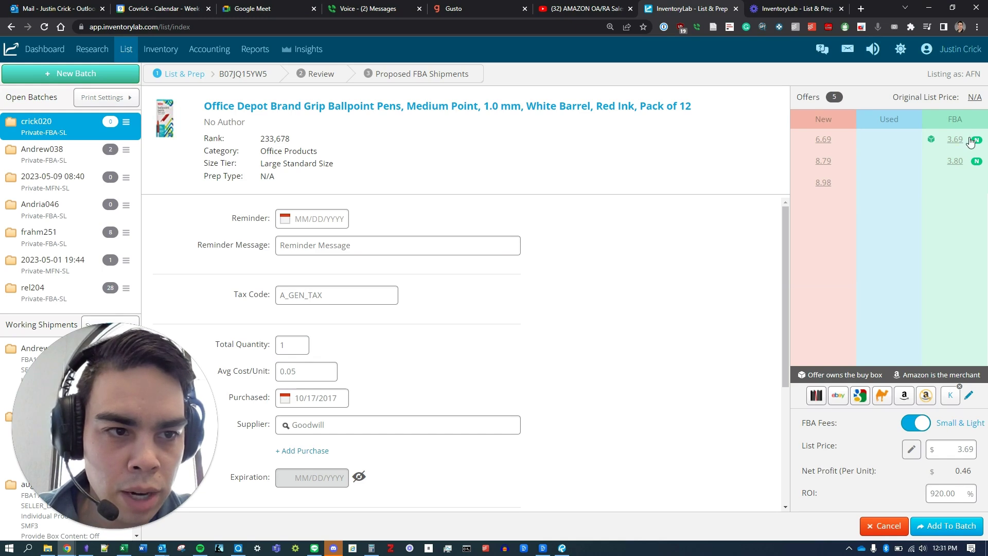
pyautogui.click(955, 163)
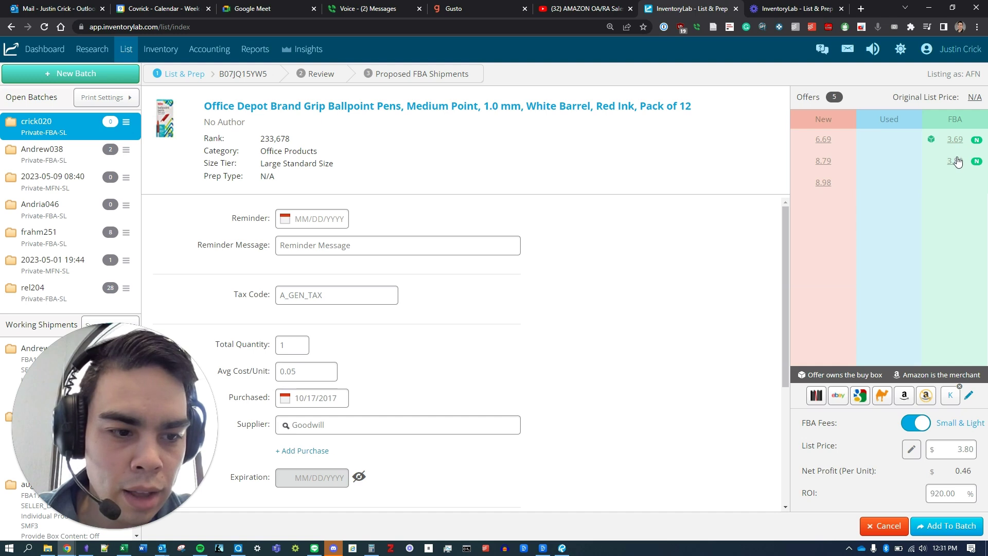
pyautogui.moveTo(291, 345); pyautogui.dragTo(260, 345)
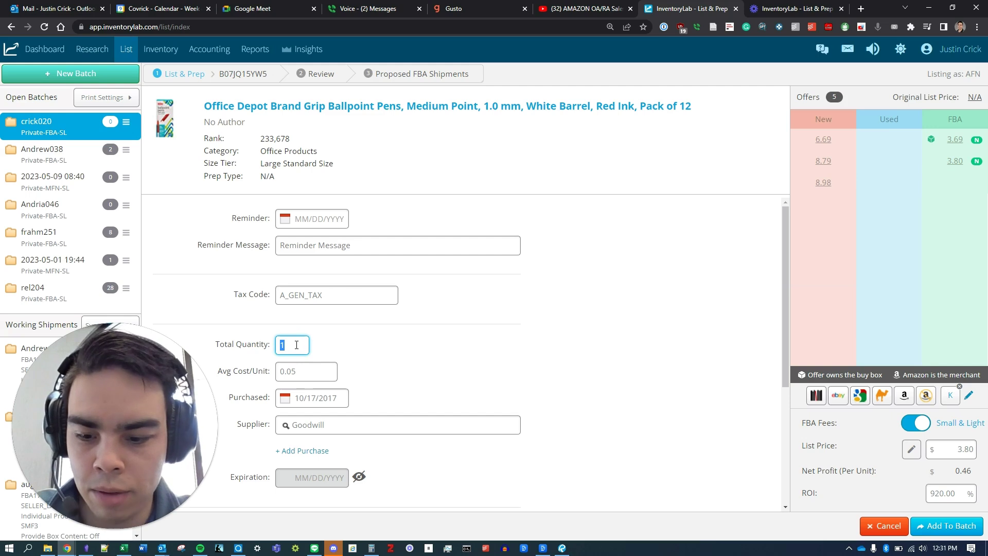
pyautogui.click(467, 346)
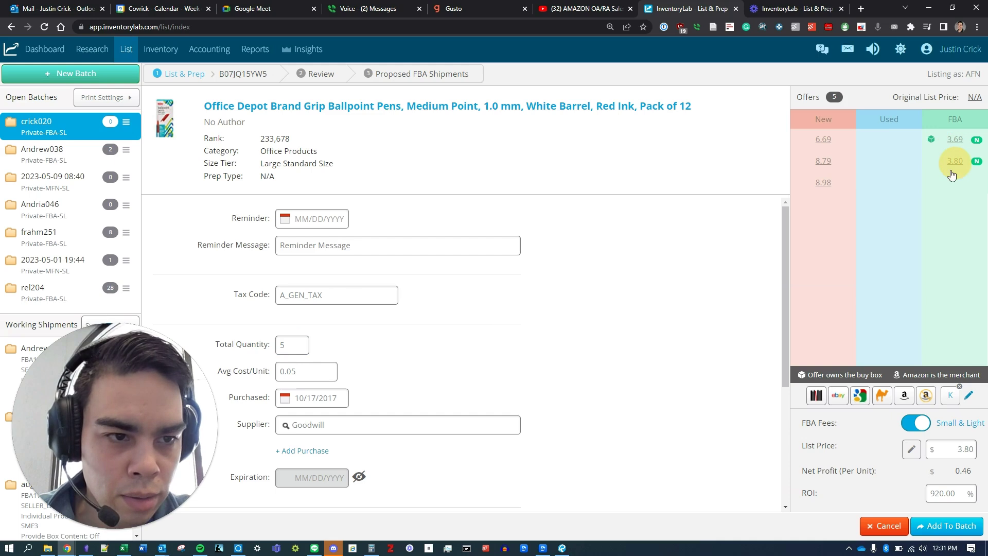
# Step: Set the pens' condition to Used Like New
pyautogui.scroll(-4, 681, 310)
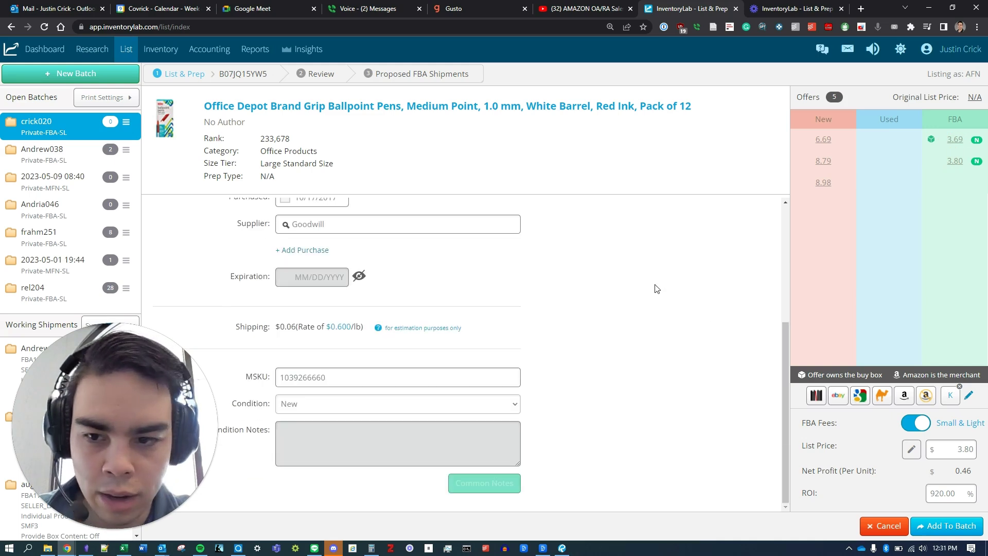
pyautogui.click(315, 403)
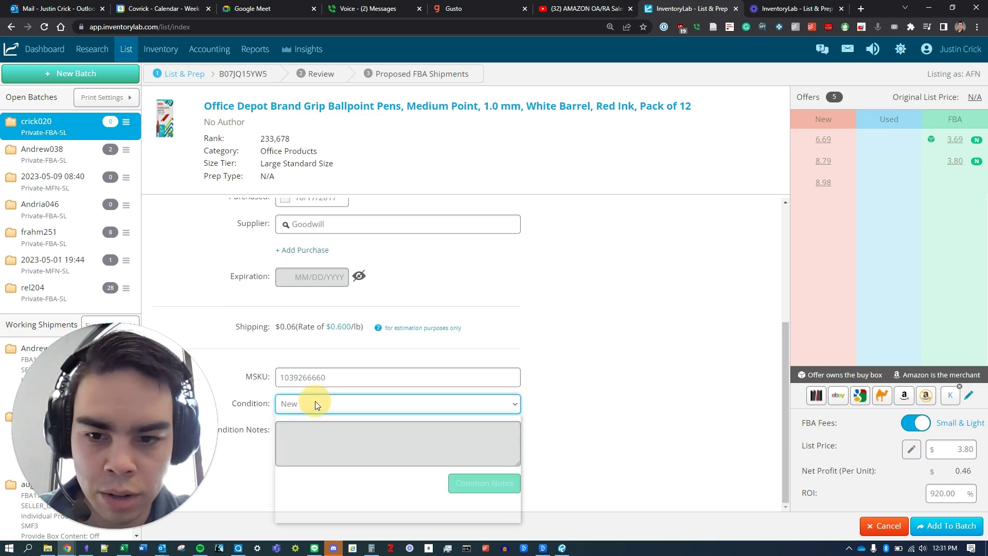
pyautogui.click(311, 420)
pyautogui.click(331, 402)
pyautogui.click(334, 422)
pyautogui.click(354, 431)
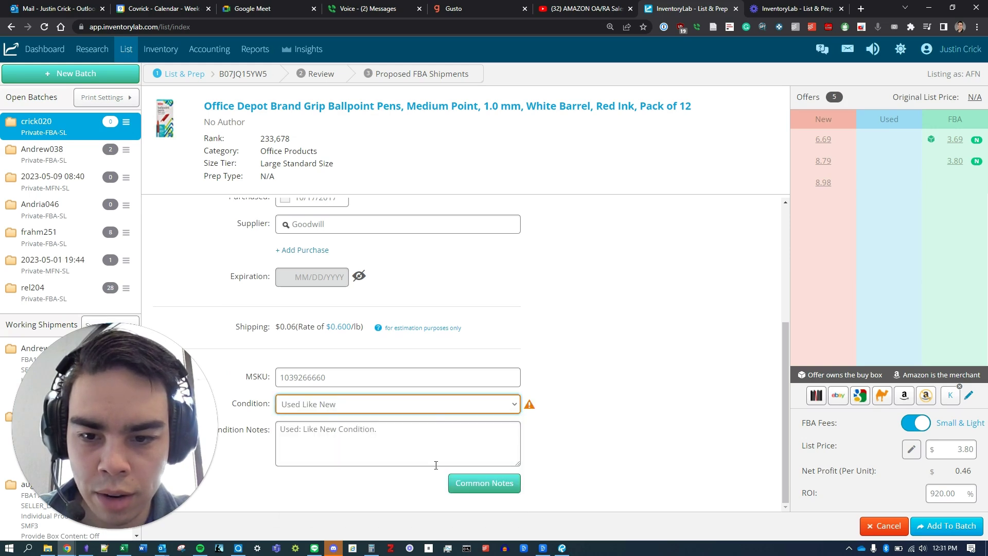
# Step: Look over the common condition notes without adding any, and set the pens' condition to New
pyautogui.click(468, 482)
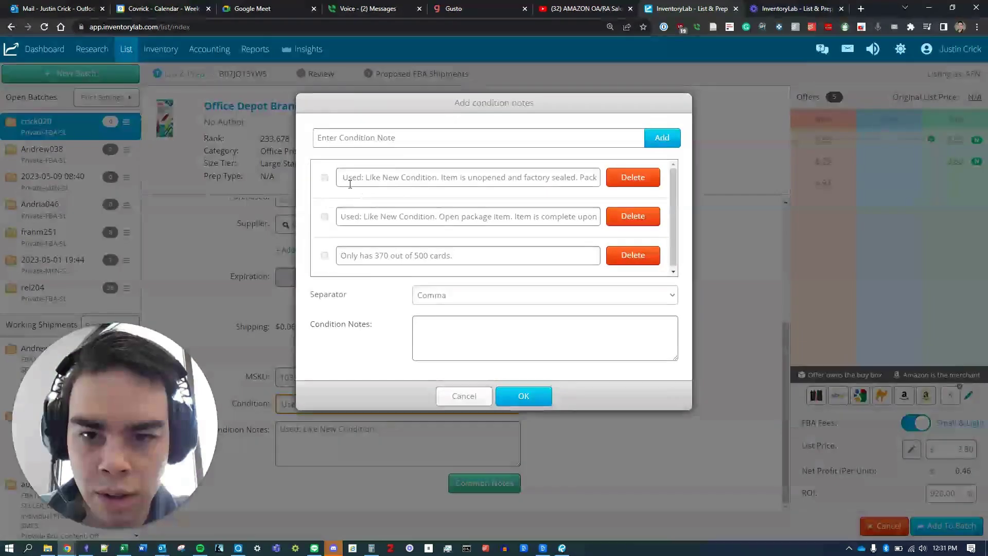
pyautogui.click(446, 405)
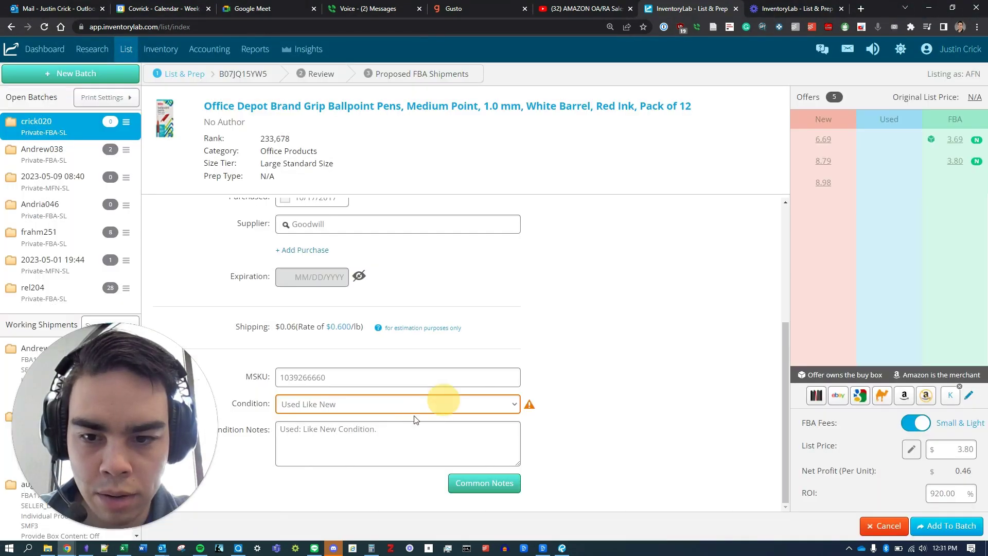
pyautogui.click(392, 409)
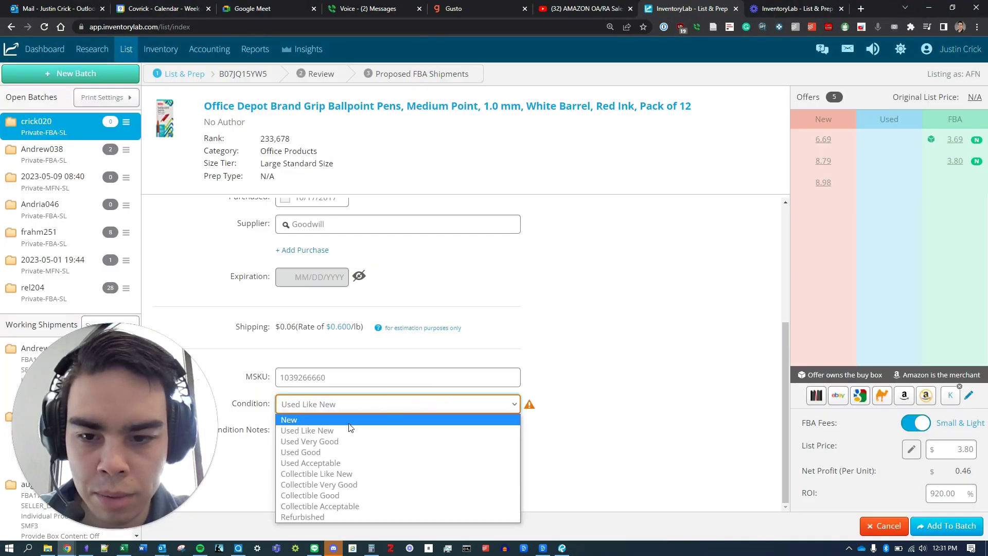
pyautogui.click(348, 421)
# Step: Check the pens' listing details and add the item to the crick020 batch
pyautogui.scroll(4, 577, 395)
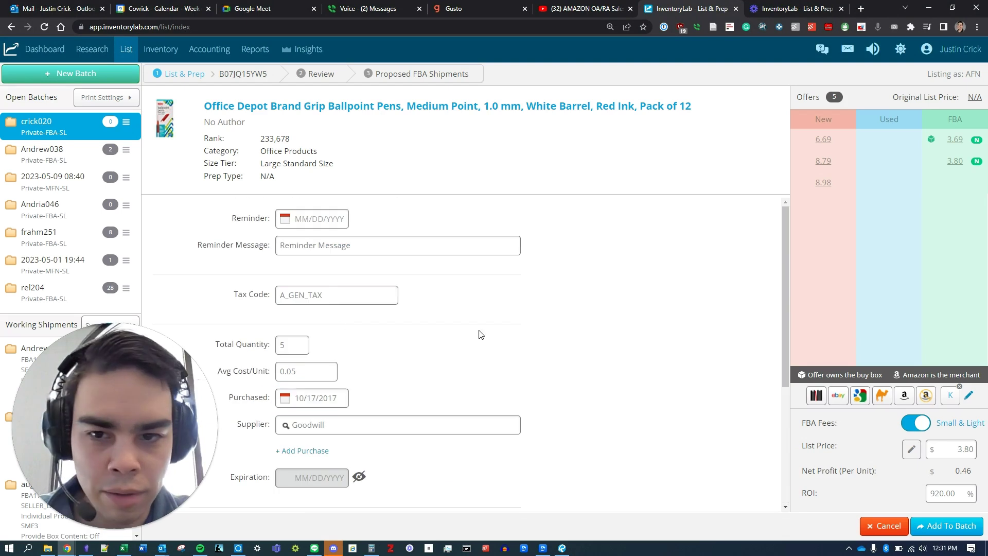
pyautogui.scroll(-2, 684, 393)
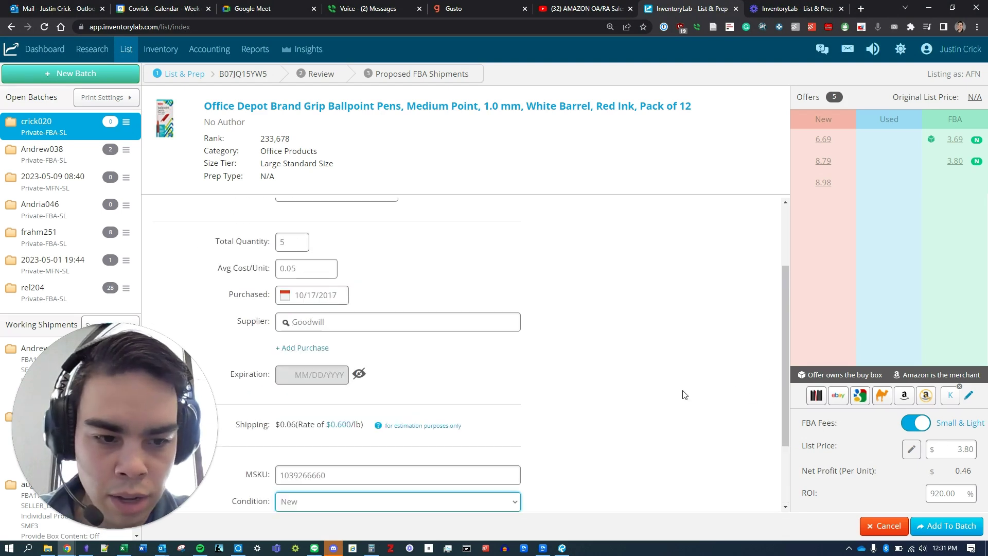
pyautogui.click(922, 521)
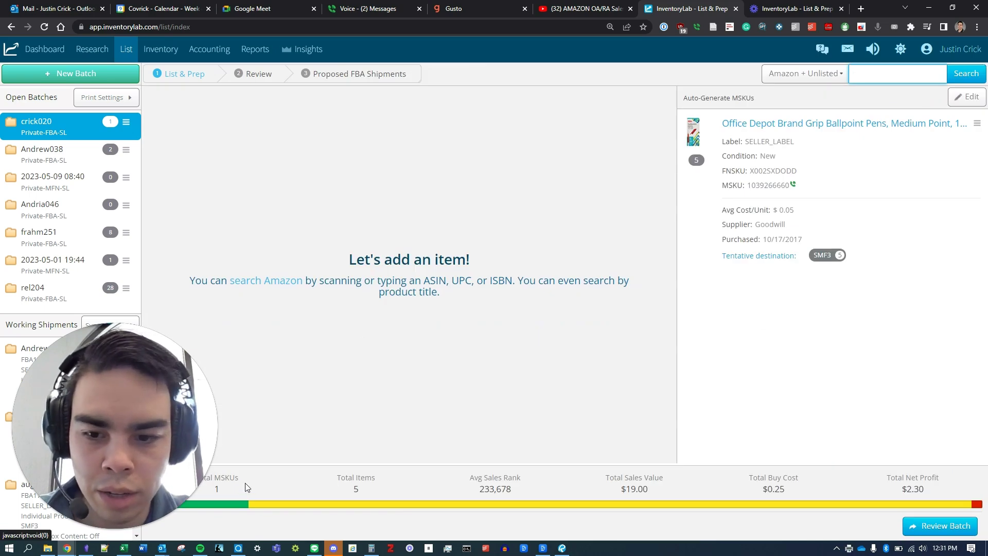
# Step: Examine the batch summary's fees and commissions, total MSKUs, total items and average sales rank
pyautogui.moveTo(668, 504)
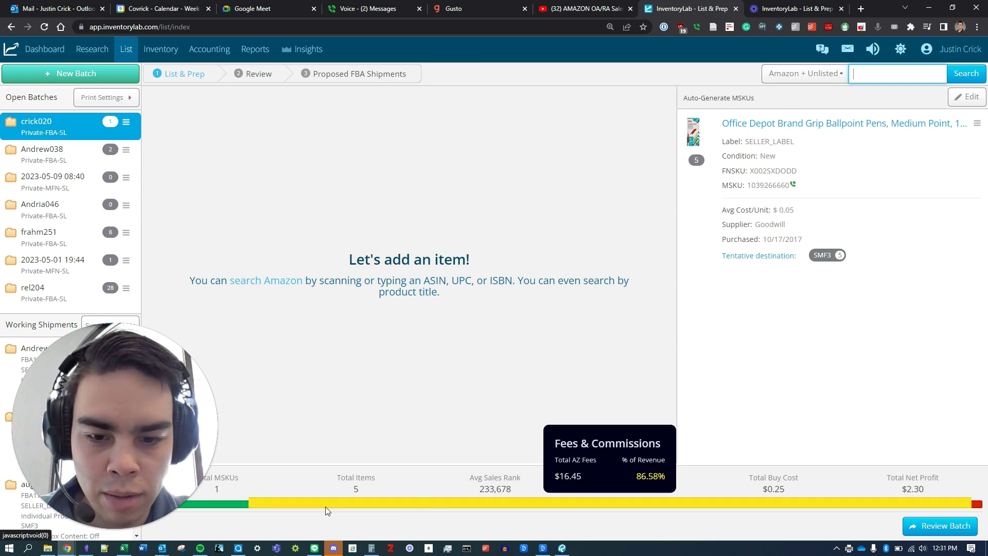
pyautogui.moveTo(152, 446); pyautogui.dragTo(256, 369)
pyautogui.moveTo(224, 490)
pyautogui.mouseDown()
pyautogui.moveTo(207, 483)
pyautogui.moveTo(220, 487)
pyautogui.mouseUp()
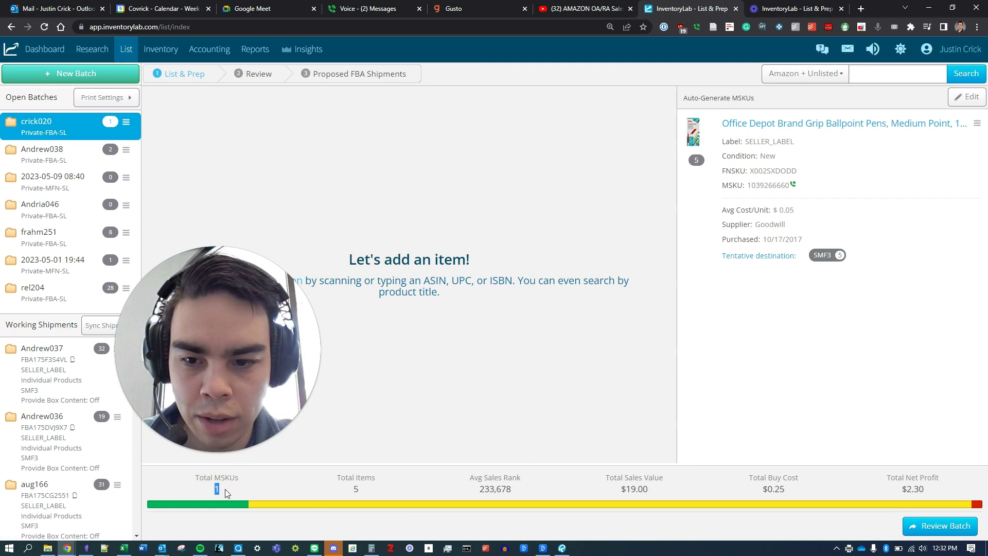
pyautogui.doubleClick(355, 487)
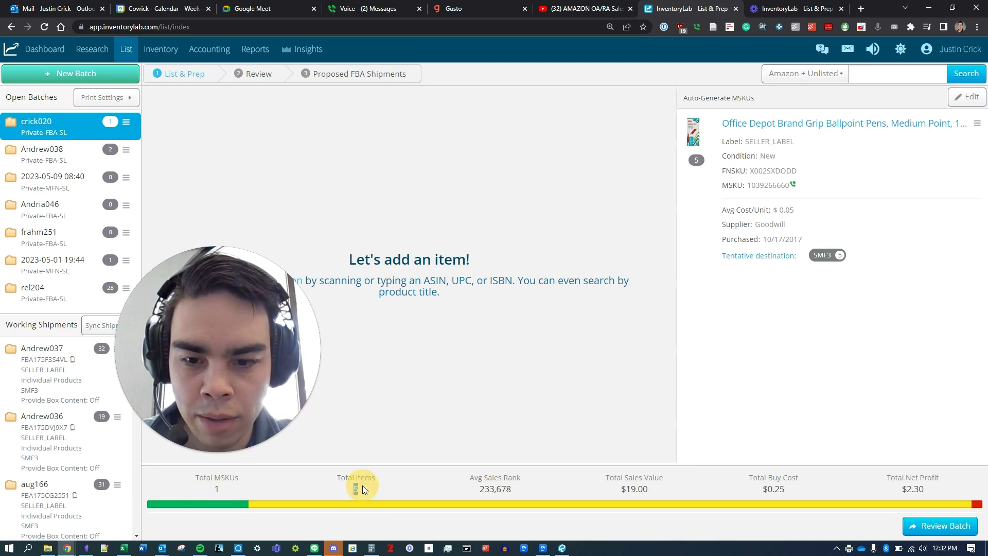
pyautogui.doubleClick(215, 488)
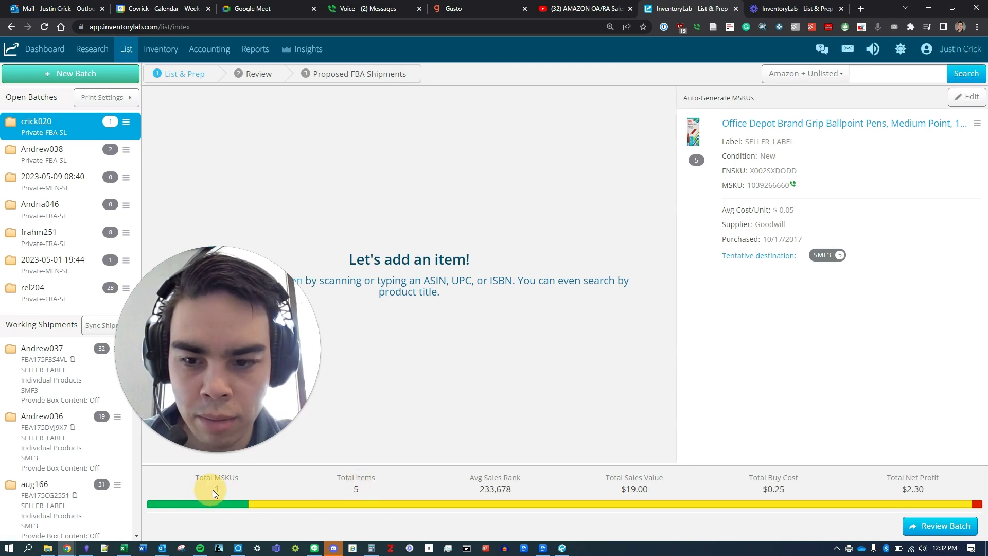
pyautogui.doubleClick(356, 488)
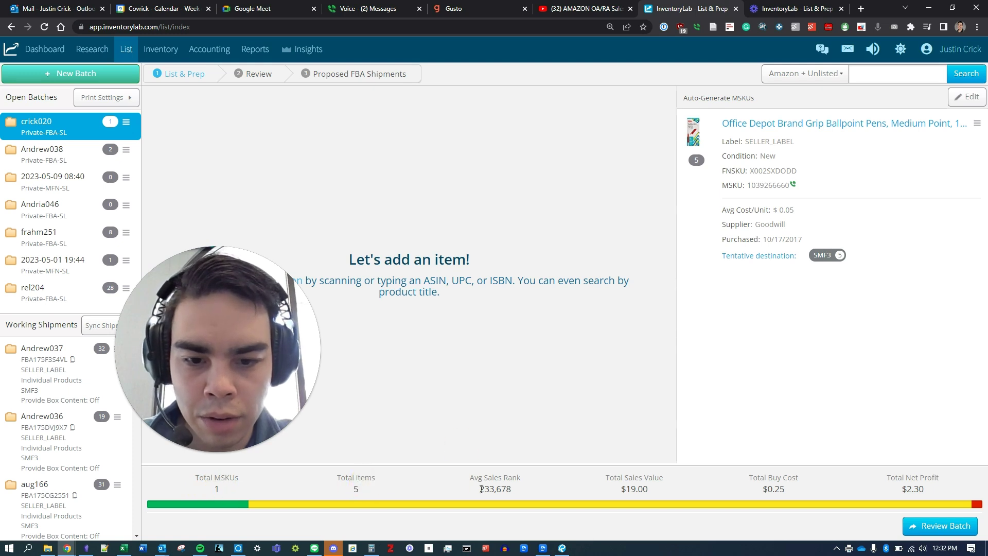
pyautogui.doubleClick(502, 489)
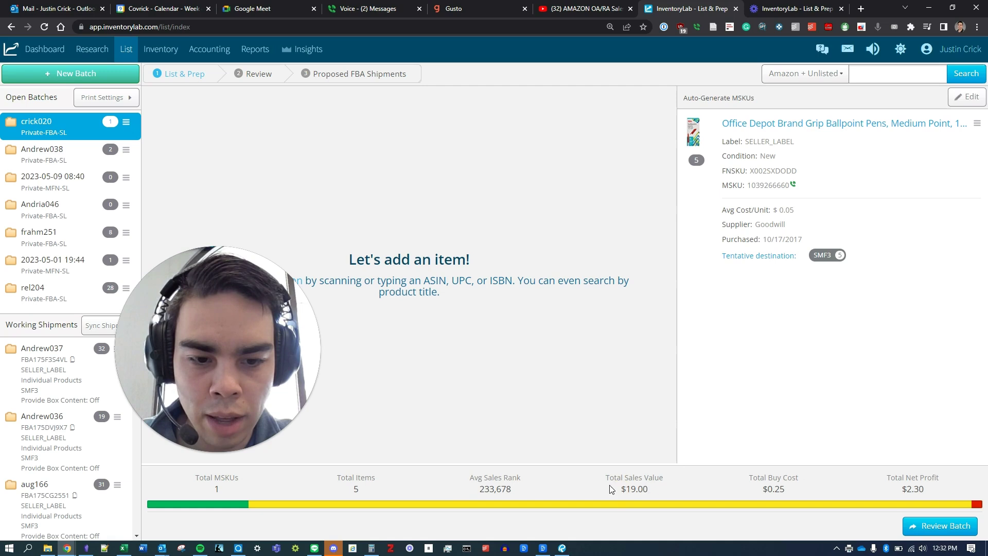
# Step: Examine the batch's total sales value, total buy cost, total net profit and the revenue breakdown bar
pyautogui.moveTo(644, 478)
pyautogui.mouseDown()
pyautogui.moveTo(655, 480)
pyautogui.moveTo(643, 488)
pyautogui.mouseUp()
pyautogui.click(644, 493)
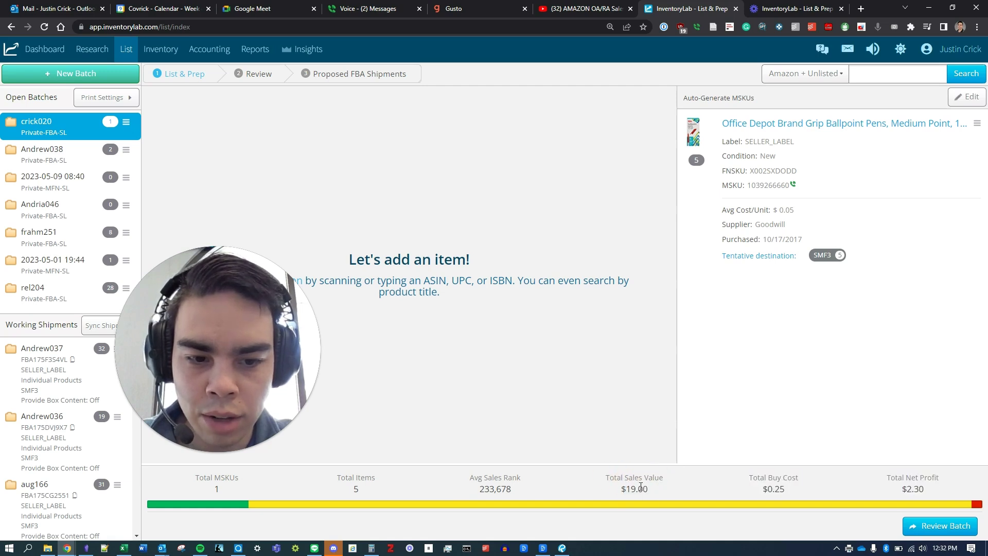
pyautogui.moveTo(610, 482); pyautogui.dragTo(647, 489)
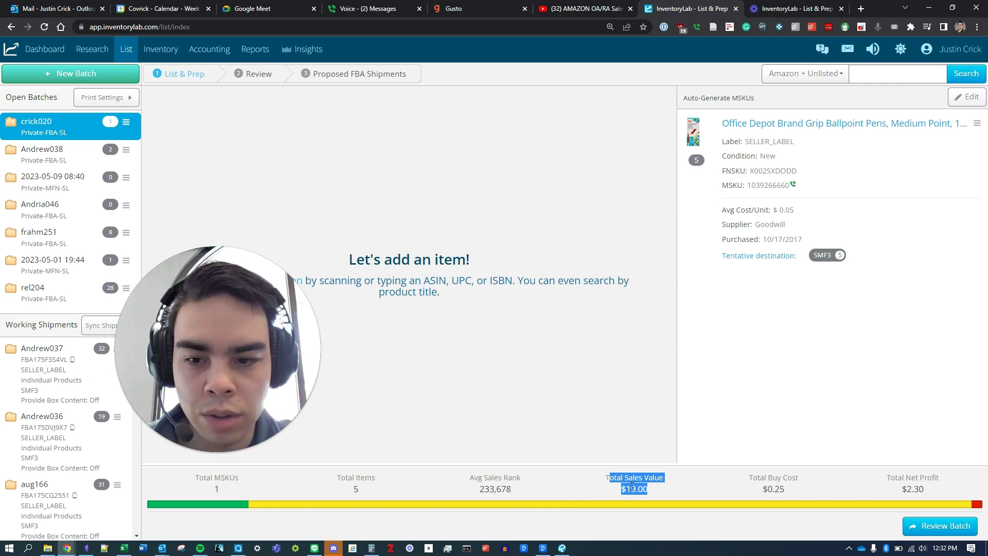
pyautogui.click(750, 480)
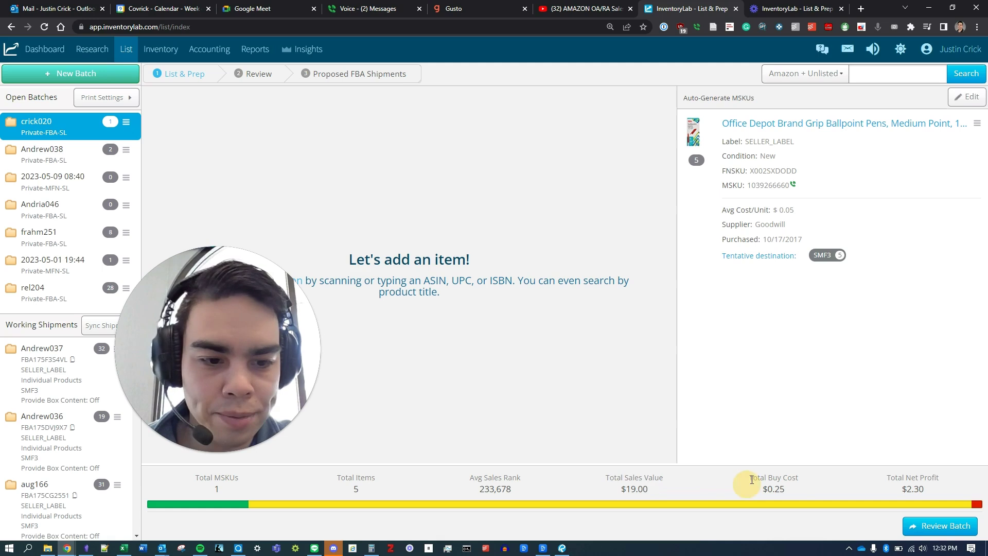
pyautogui.moveTo(752, 477); pyautogui.dragTo(788, 493)
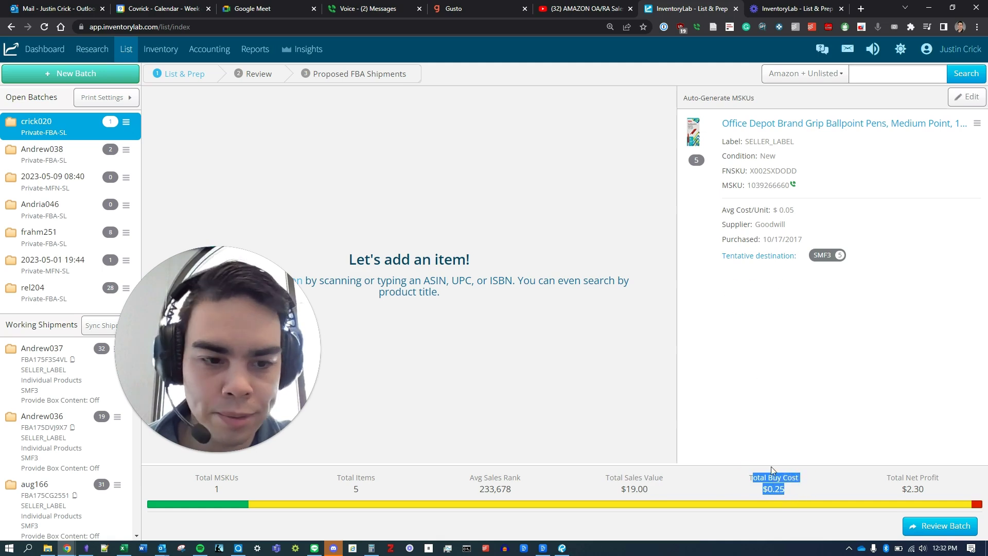
pyautogui.click(934, 490)
pyautogui.moveTo(926, 494); pyautogui.dragTo(821, 479)
pyautogui.click(605, 483)
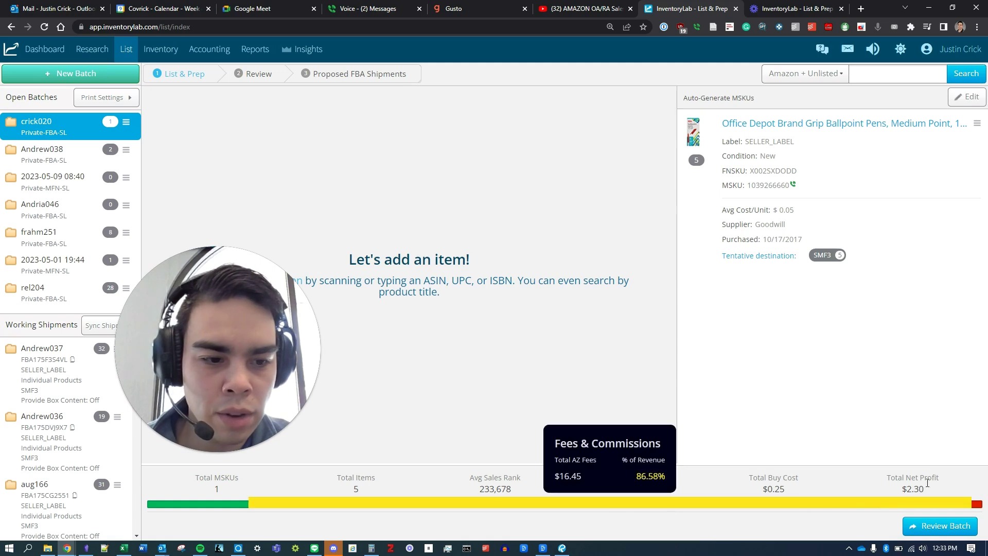
pyautogui.moveTo(221, 504)
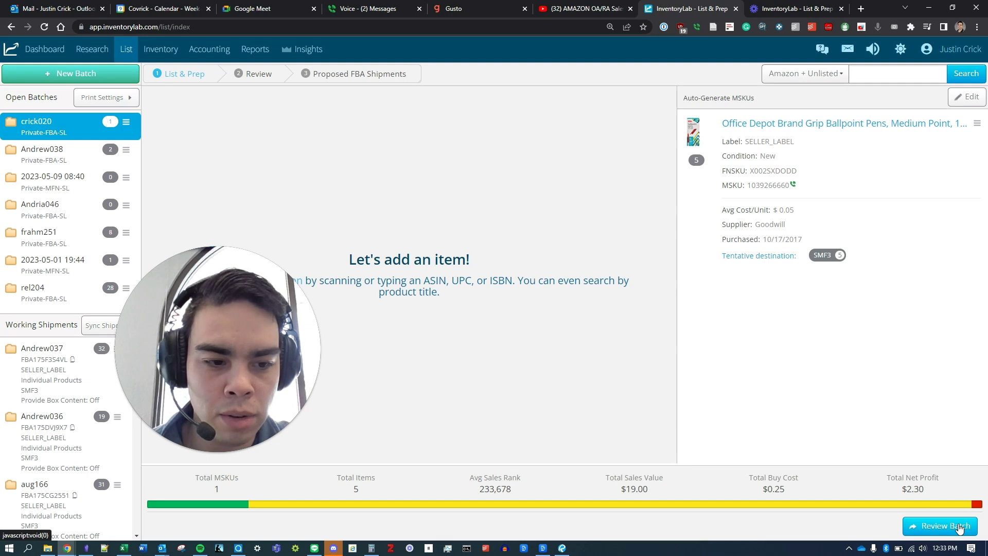
# Step: Review and submit the batch, syncing product feeds and requesting proposed FBA shipment plans from Amazon
pyautogui.click(959, 528)
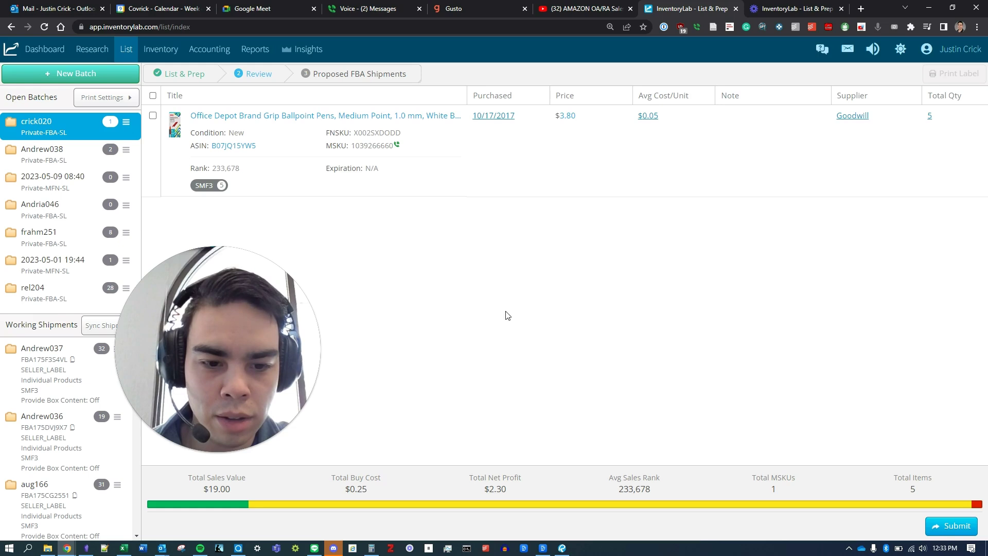
pyautogui.click(944, 528)
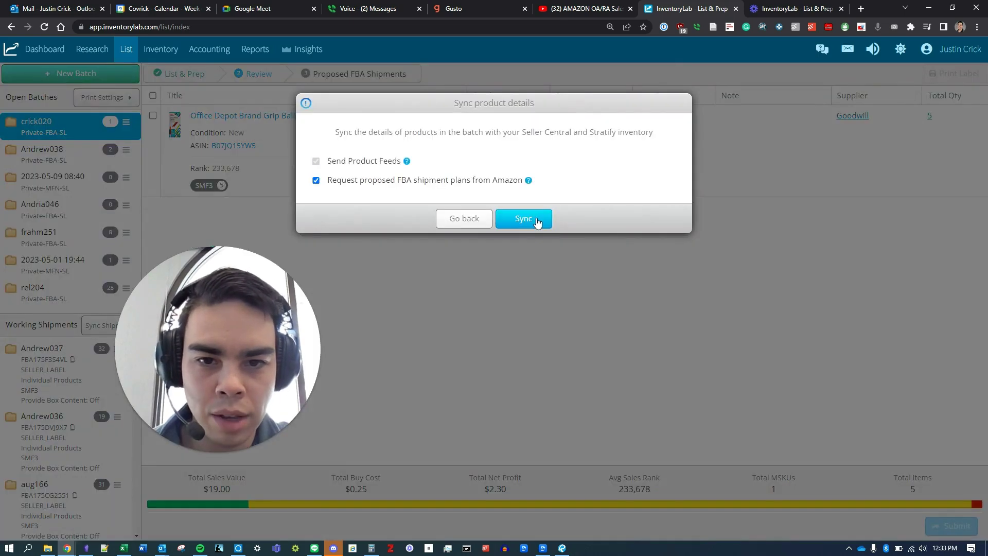
pyautogui.click(537, 221)
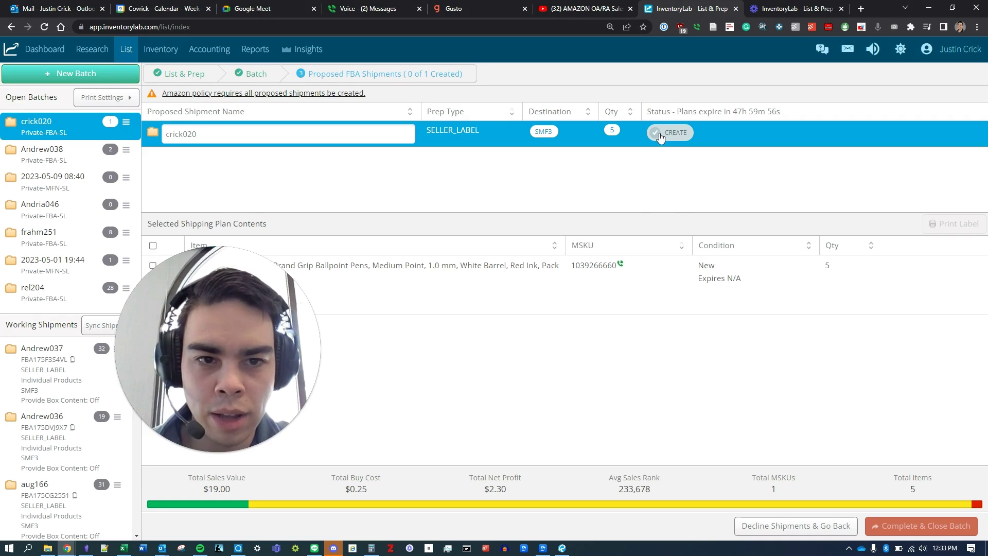
# Step: Create the proposed crick020 shipment to SMF3, and complete and close the batch
pyautogui.click(660, 136)
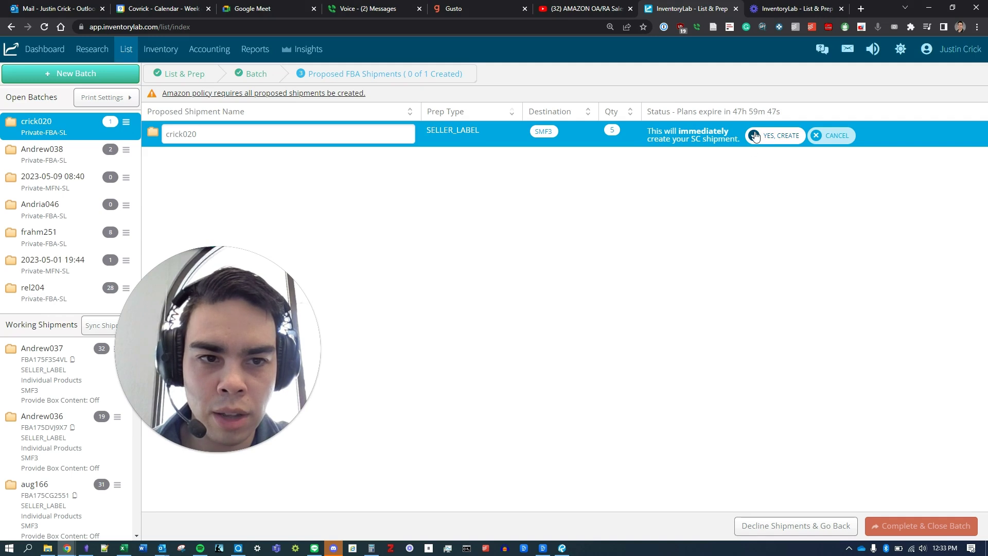
pyautogui.click(754, 136)
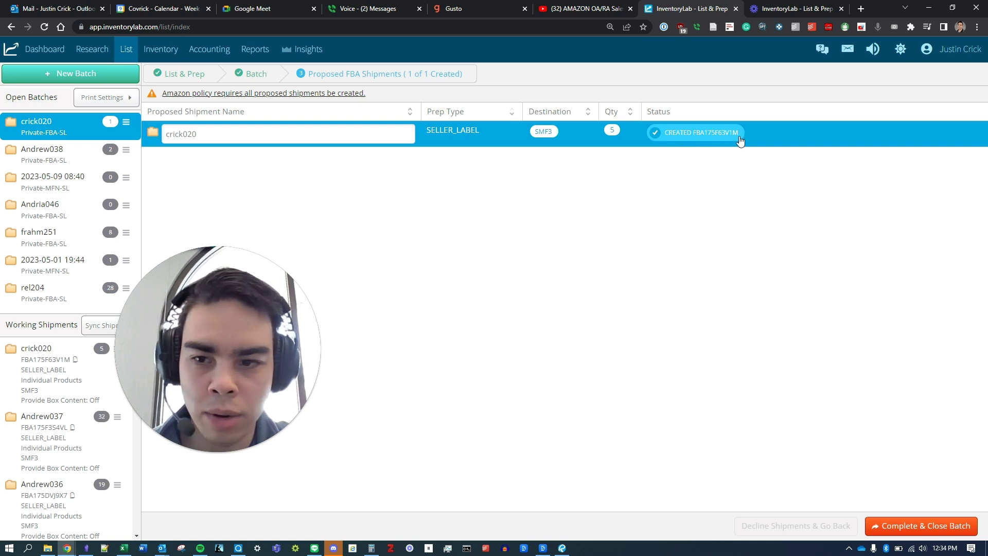
pyautogui.click(55, 363)
pyautogui.hotkey('ctrl', 'shift', 'Tab')
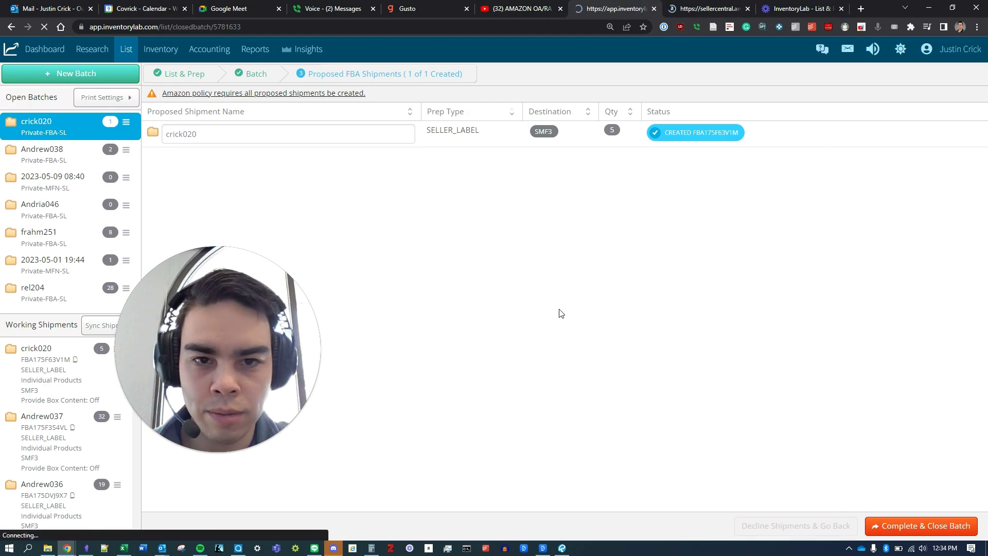
pyautogui.moveTo(126, 49)
pyautogui.click(132, 75)
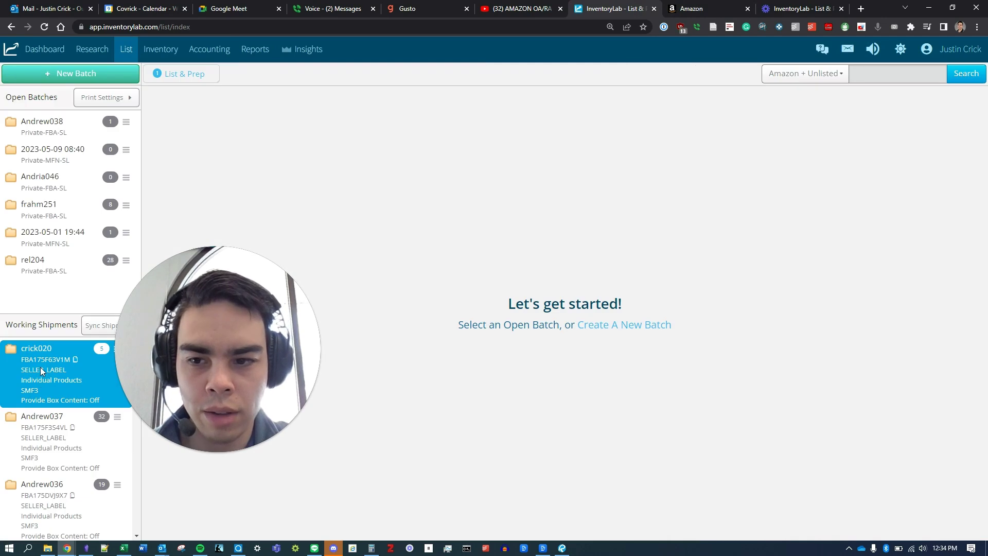
# Step: Switch to Amazon Seller Central's Shipping Queue from the crick020 working shipment's ID and locate the shipment in the list
pyautogui.click(43, 359)
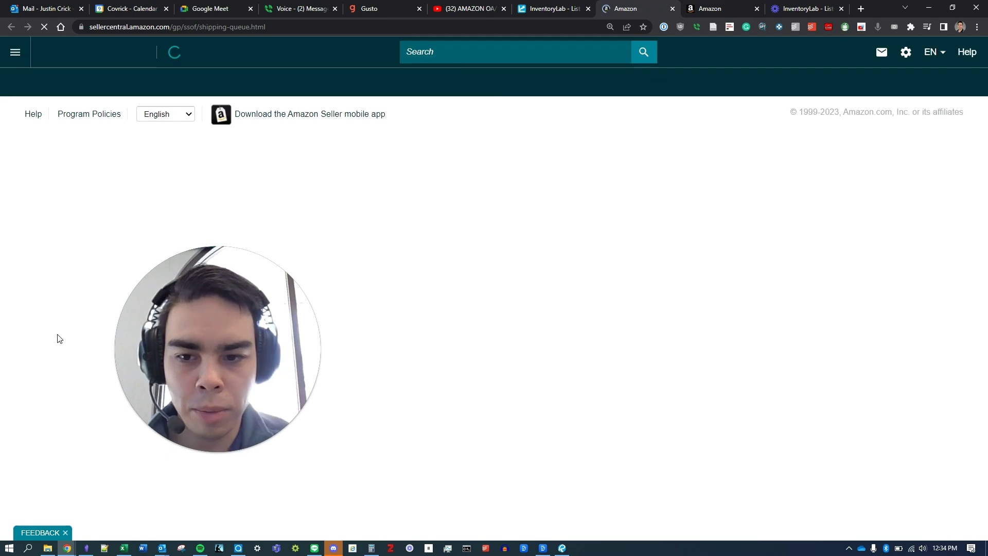
pyautogui.click(309, 314)
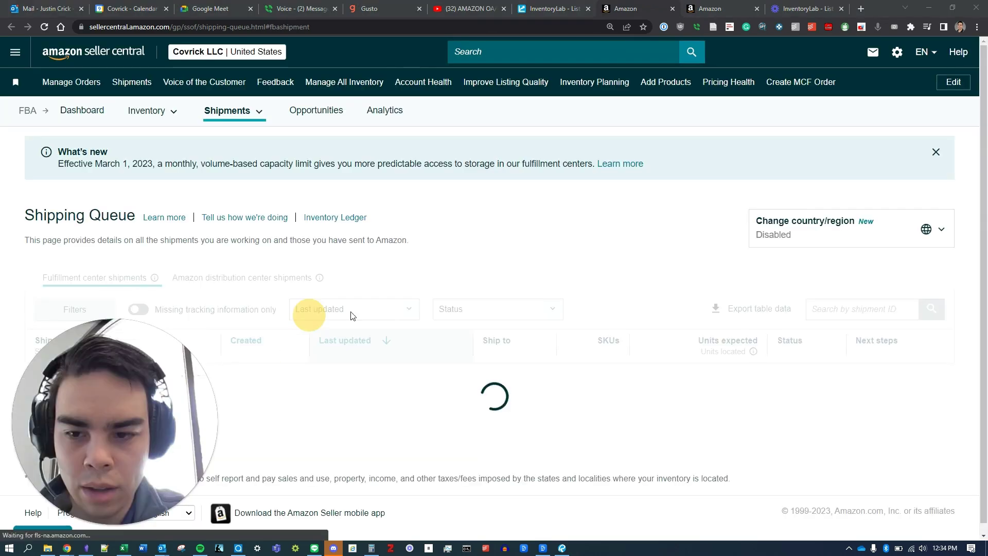
pyautogui.scroll(-2, 439, 265)
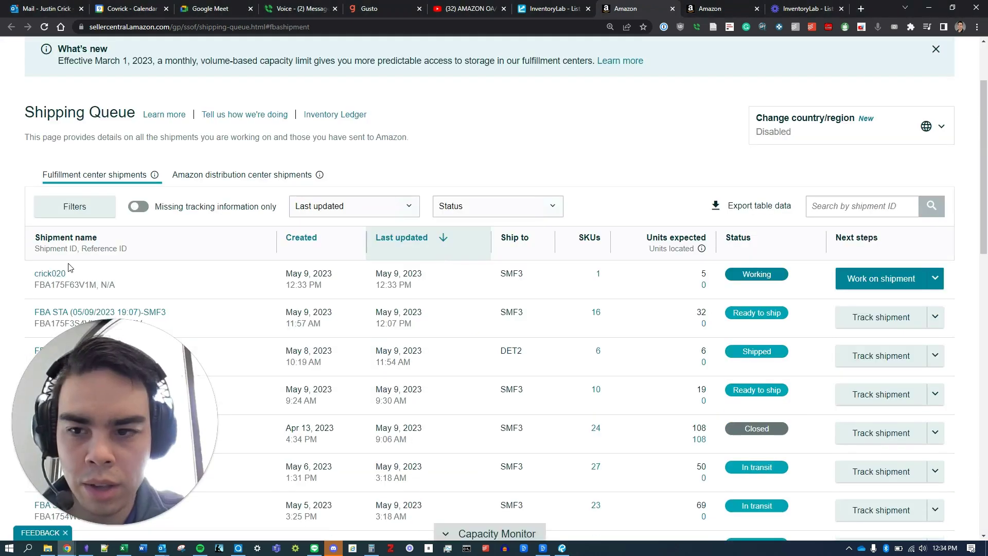